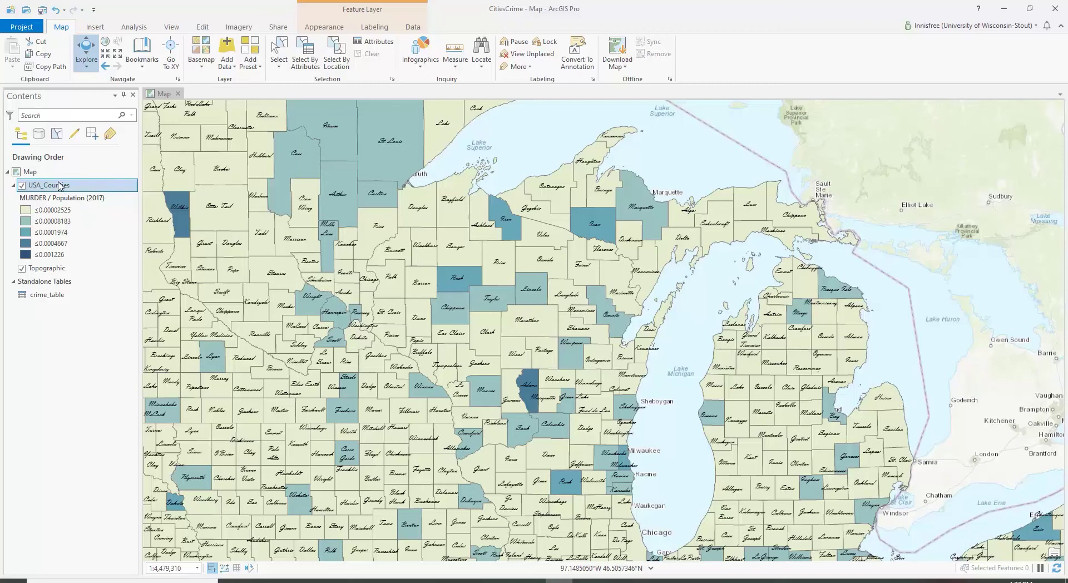
Turn off the labels of the USA_Counties layer and view the pop-up of Dunn County, Wisconsin
right_click(57, 184)
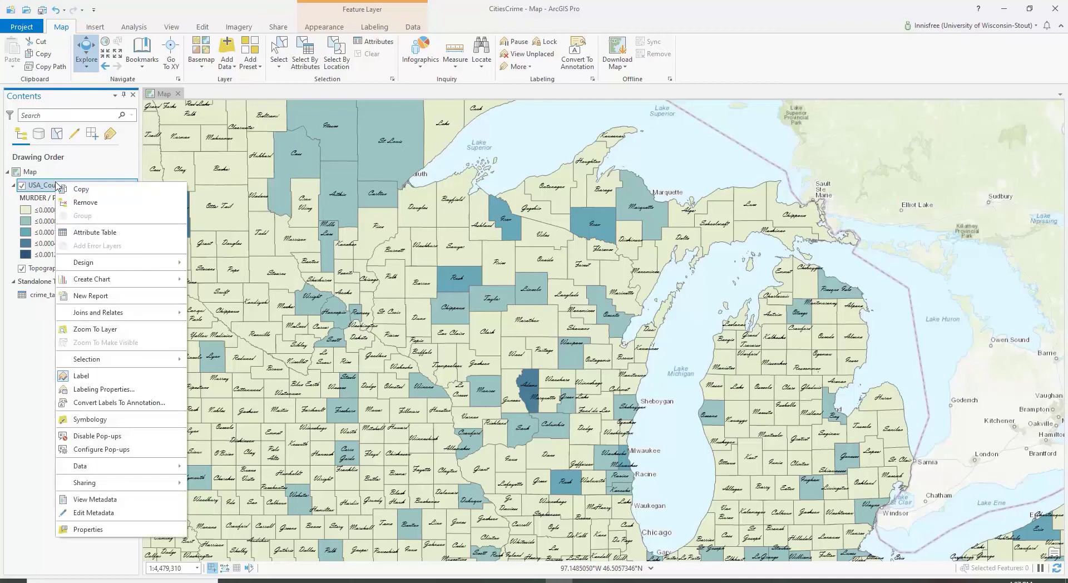
click(65, 382)
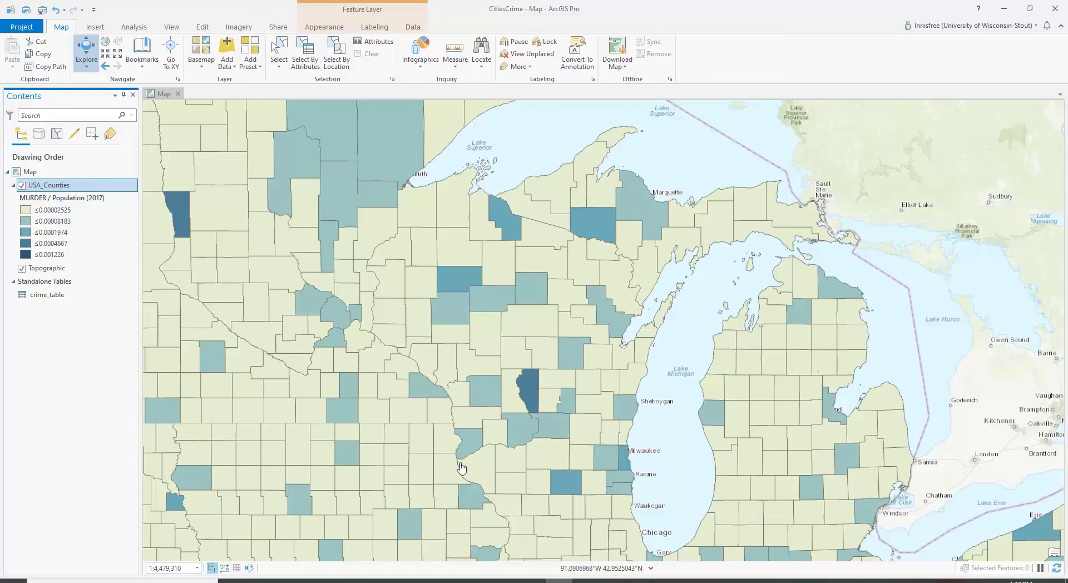
click(419, 323)
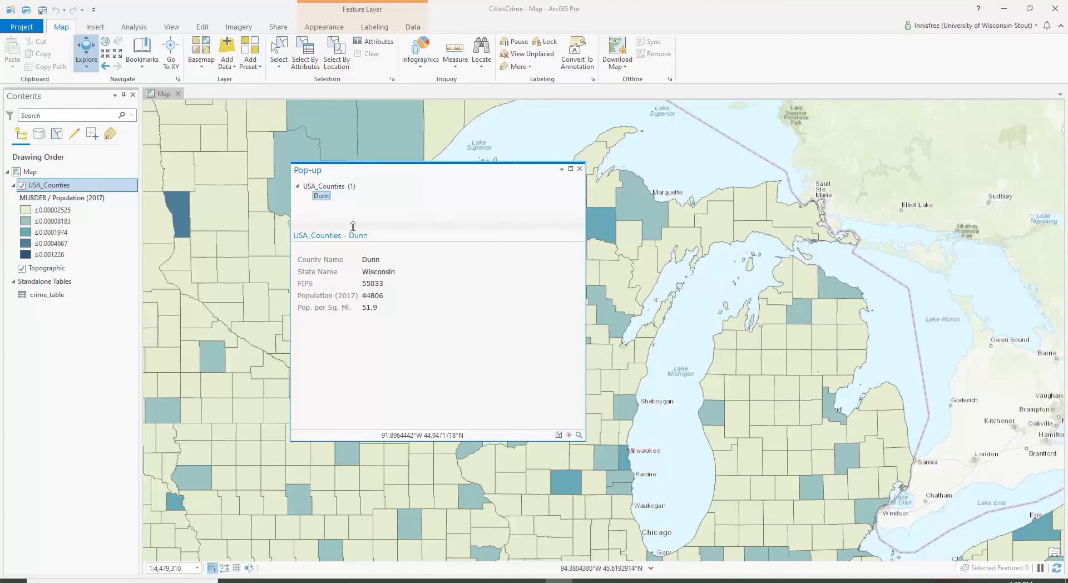
click(580, 170)
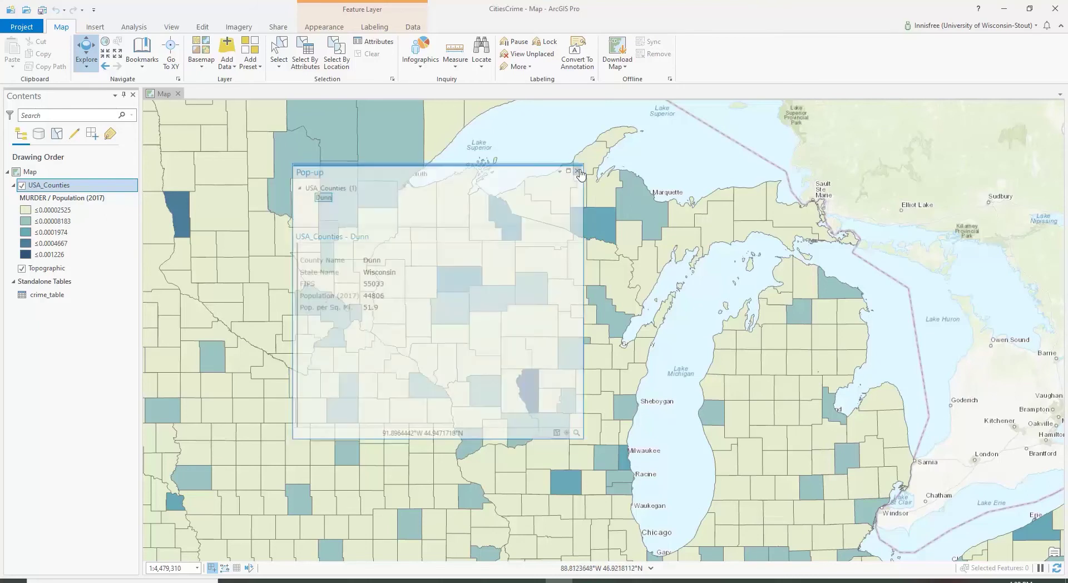
Configure the USA_Counties pop-up title to show the county NAME field followed by a comma and the STATE_NAME field
right_click(54, 183)
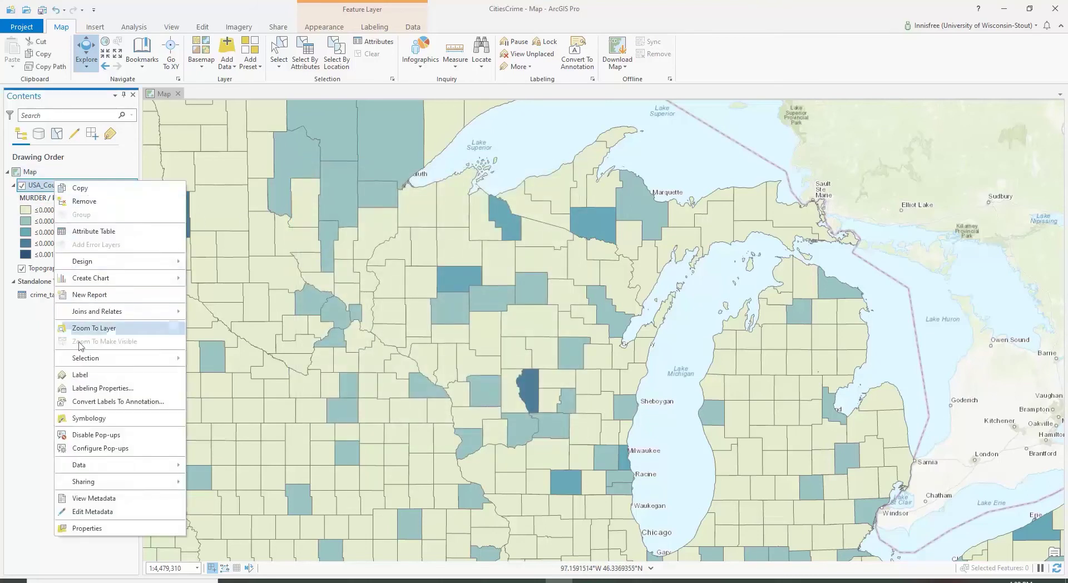
click(114, 451)
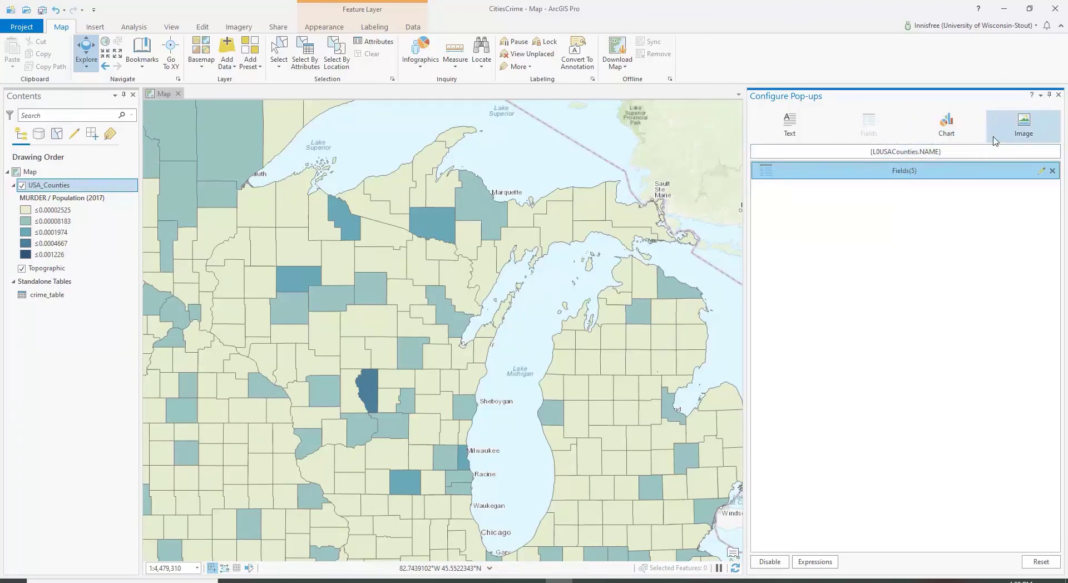
click(953, 153)
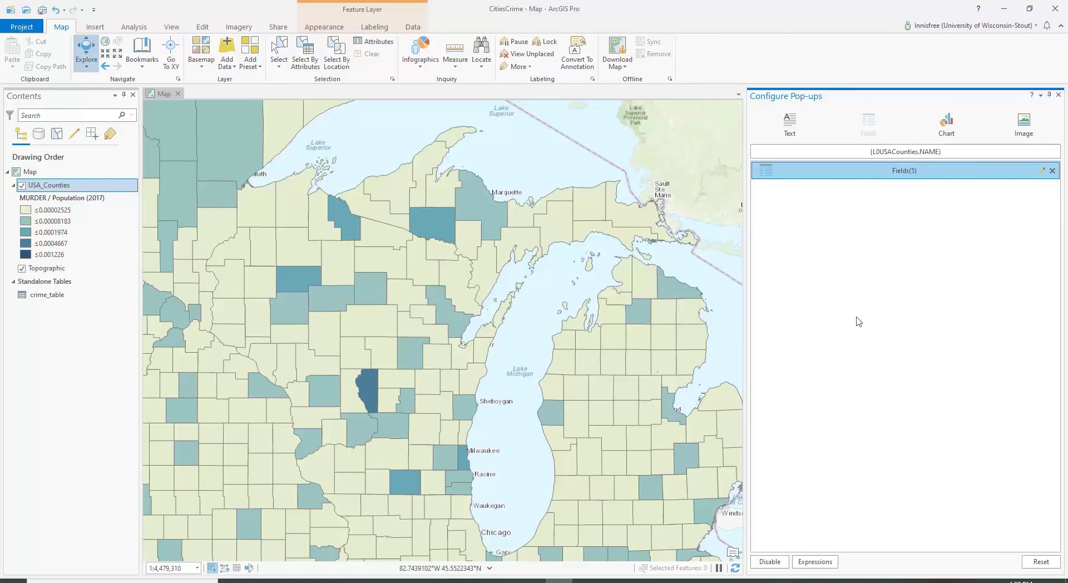
click(888, 154)
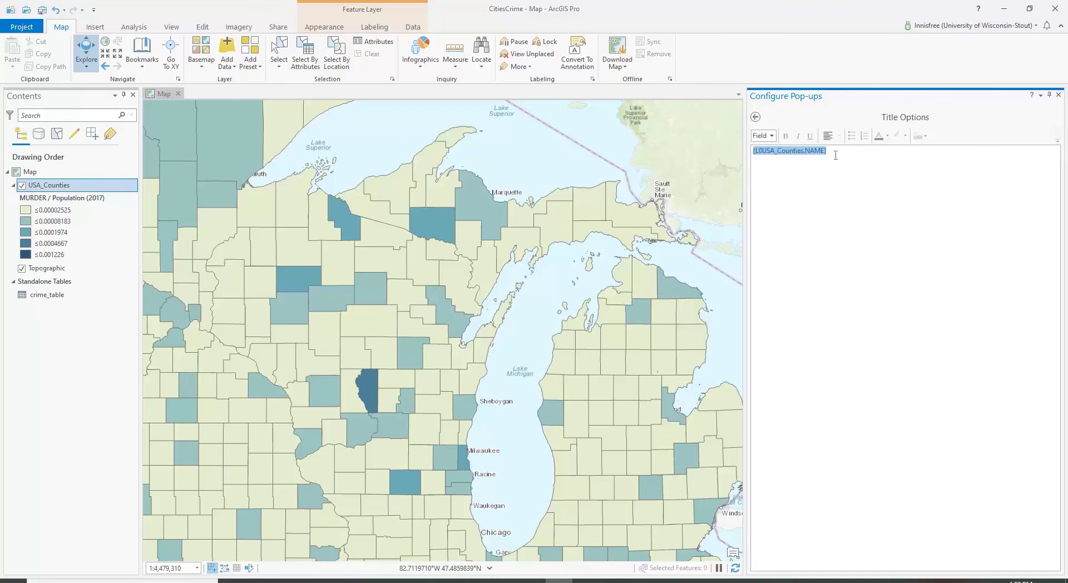
click(761, 170)
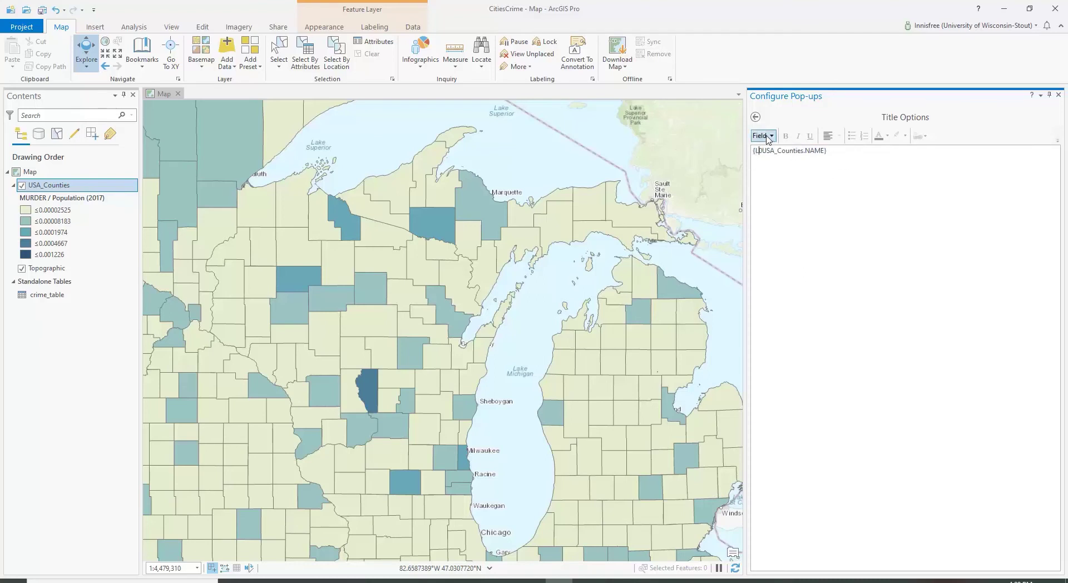
click(767, 139)
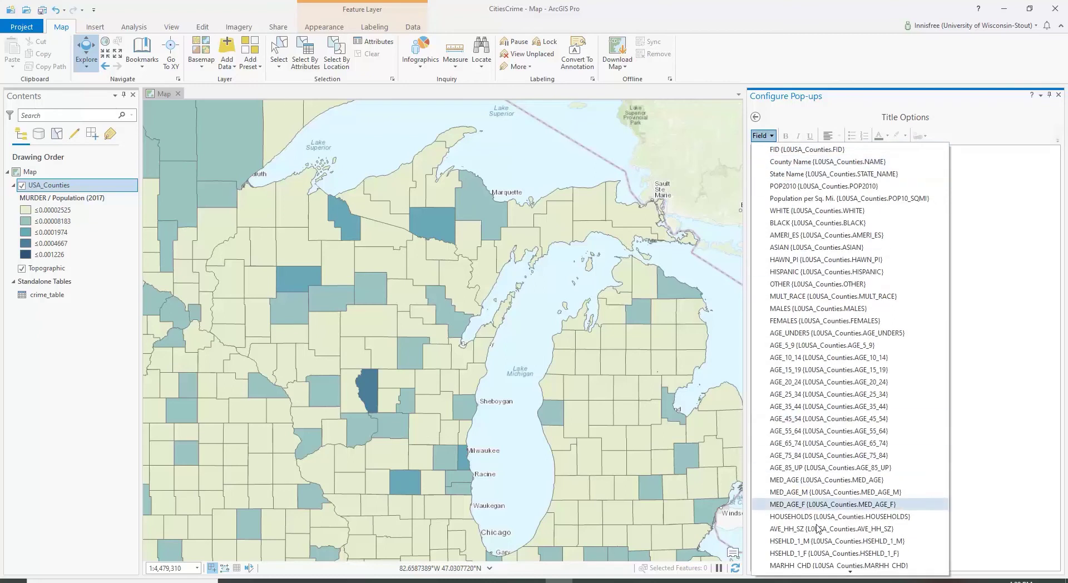
scroll(818, 529, down, 2)
scroll(807, 445, up, 2)
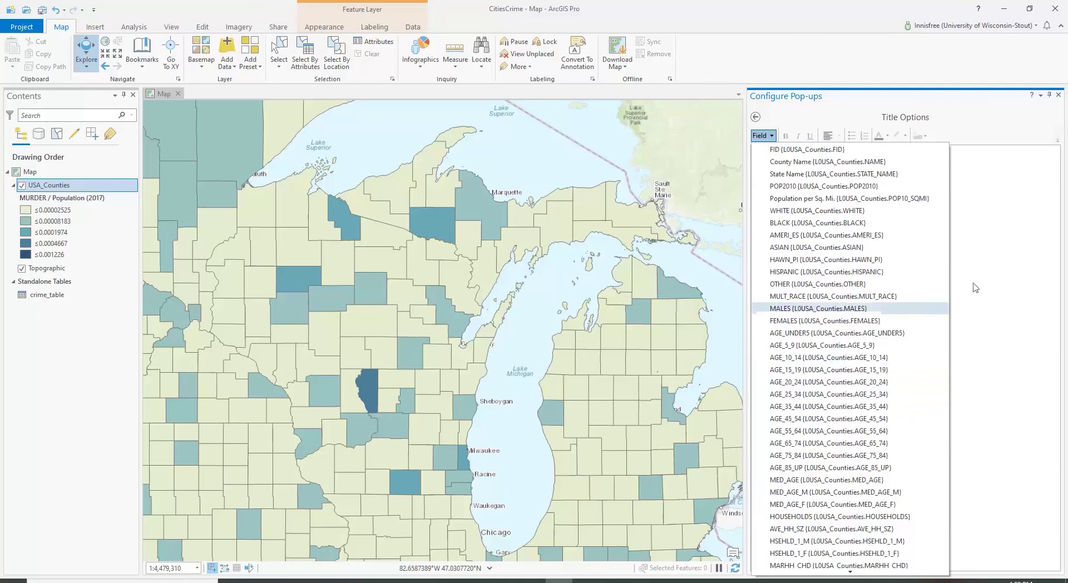
click(1022, 228)
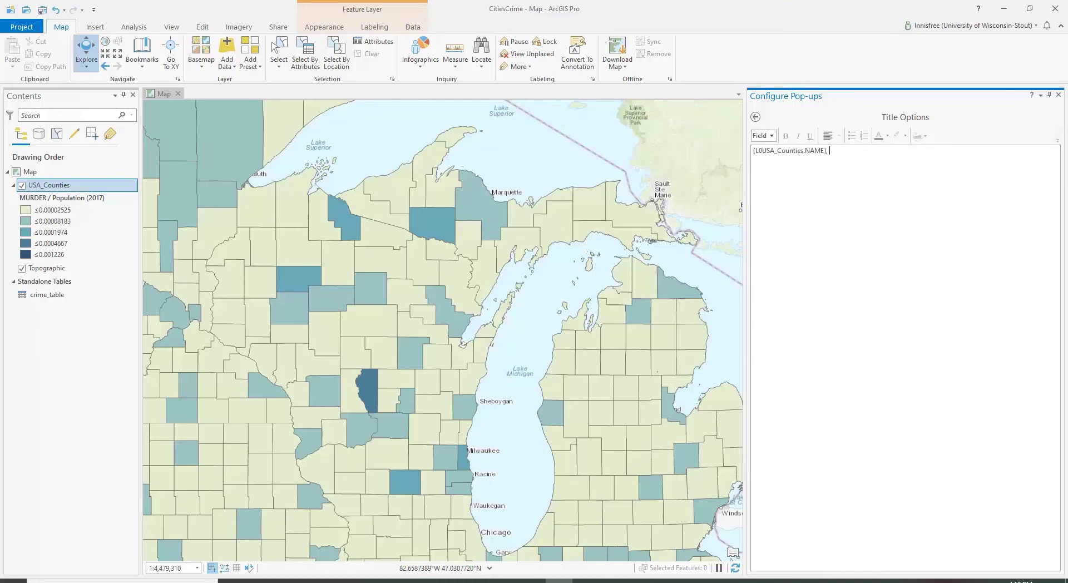
click(763, 135)
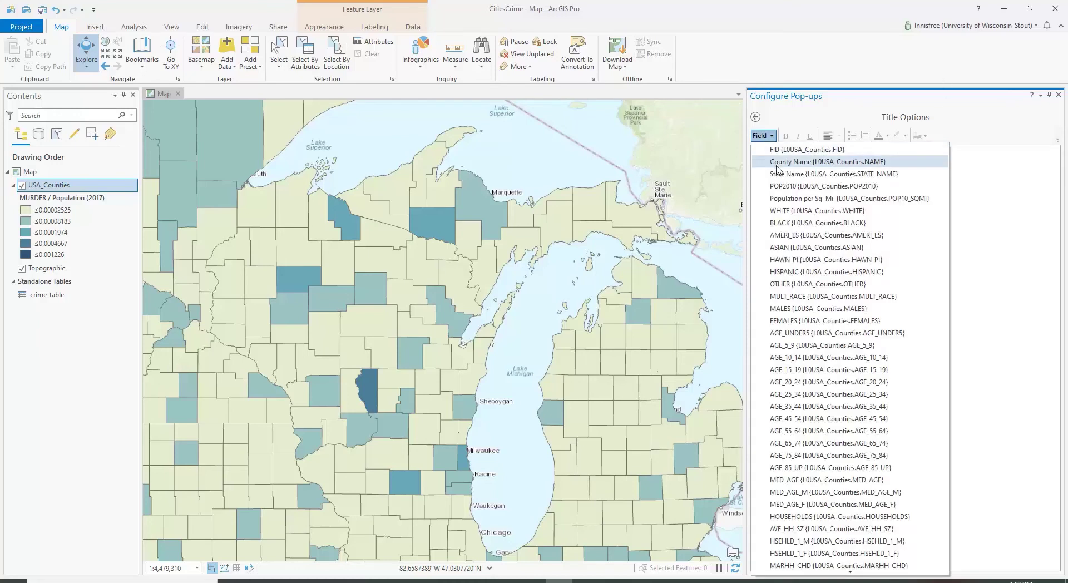
click(780, 171)
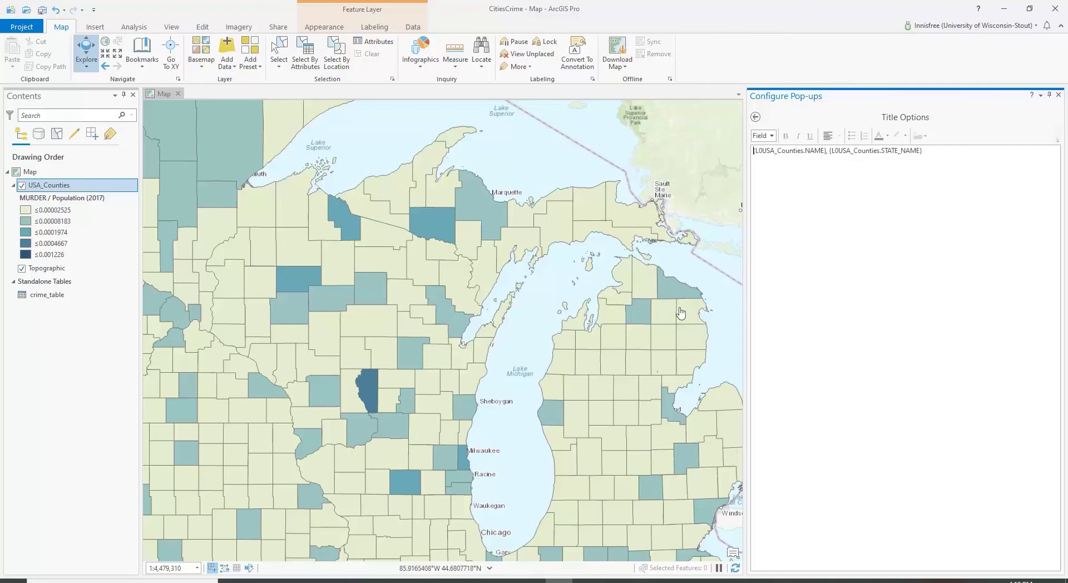
click(757, 117)
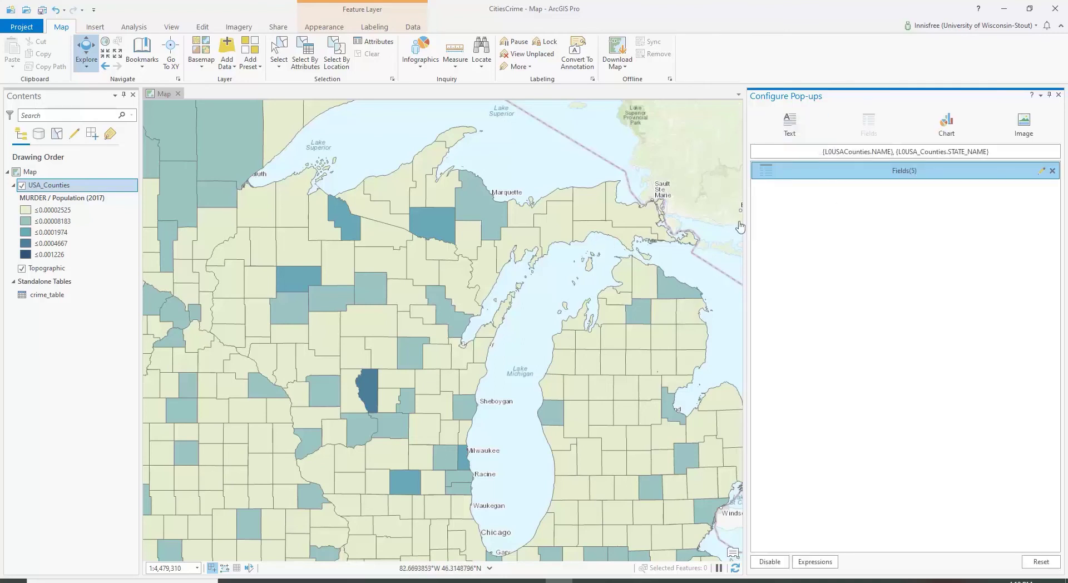
Check the title in the pop-up of Vilas County, Wisconsin
click(387, 232)
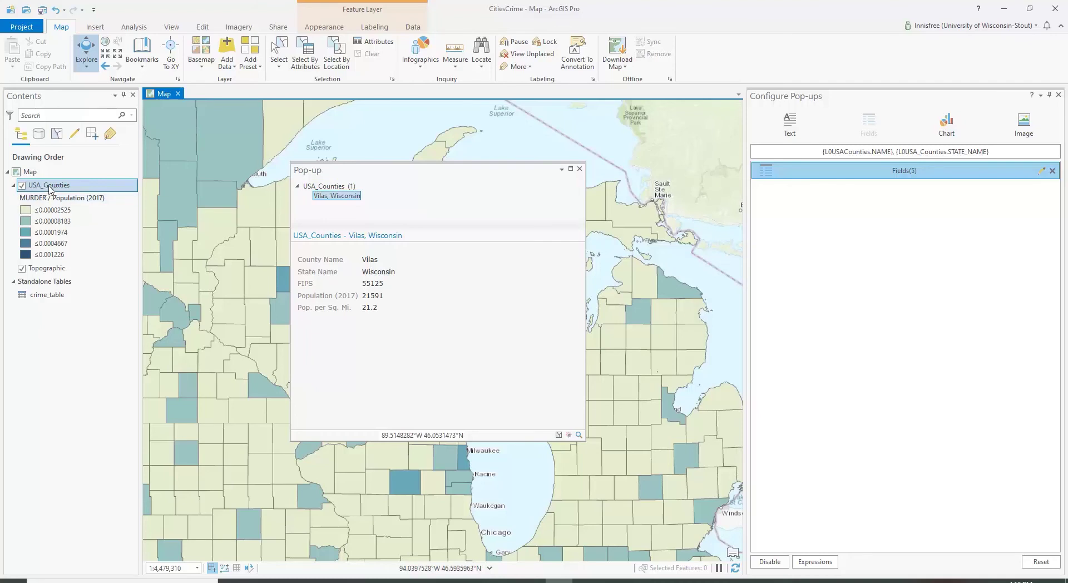
click(580, 169)
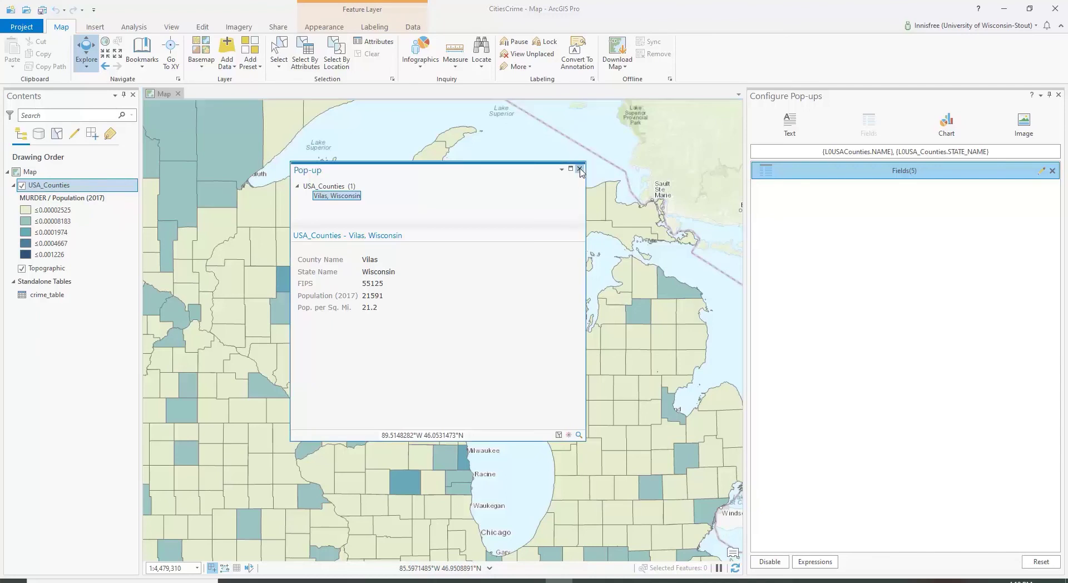
Rename the USA_Counties layer as Counties
click(41, 186)
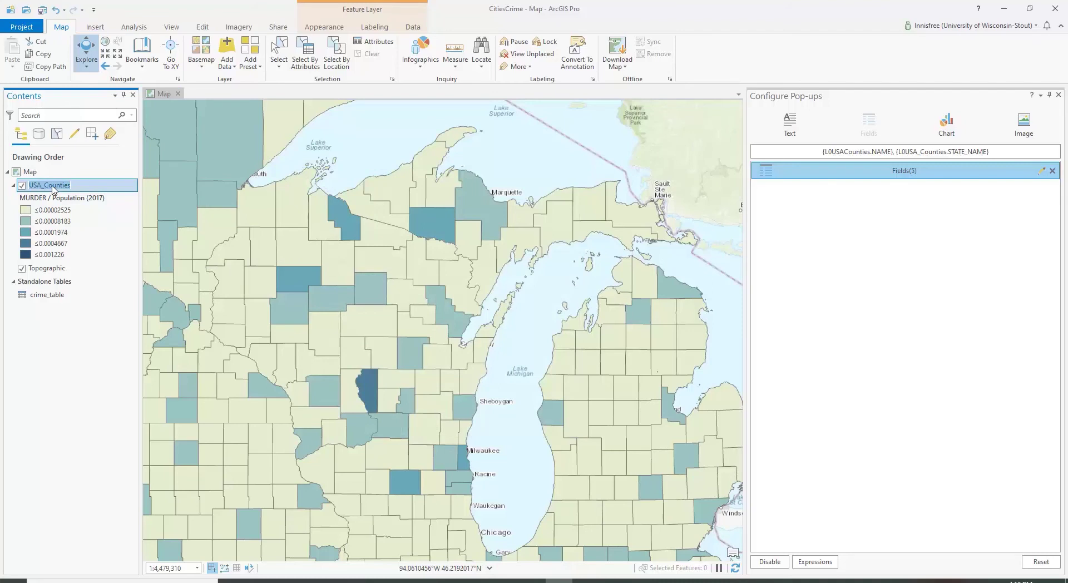
text(U)
key(BackSpace)
text(Counties)
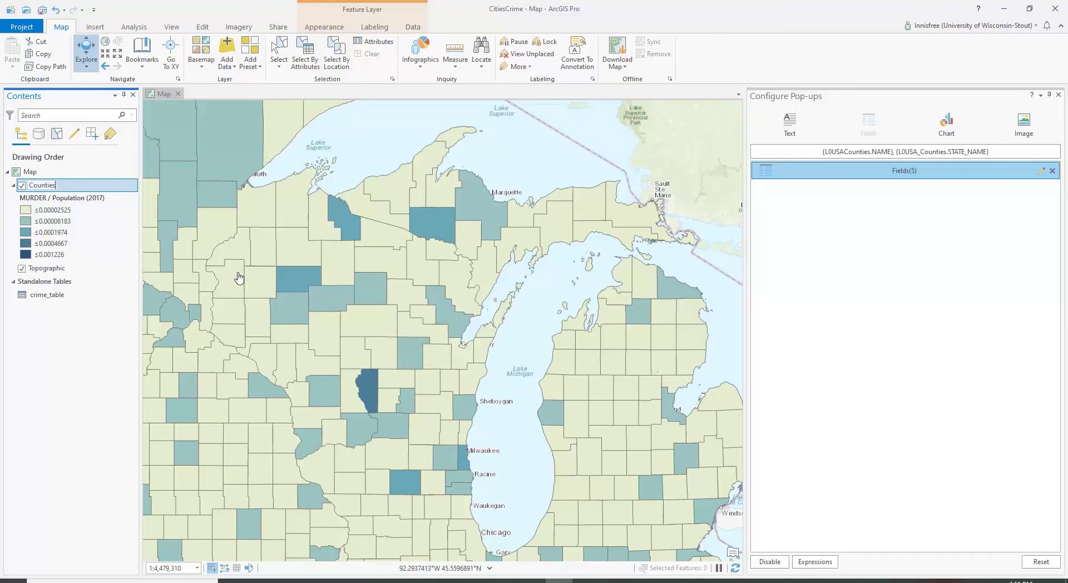
Check the layer name and county title in the pop-up of Polk County, Wisconsin
click(238, 277)
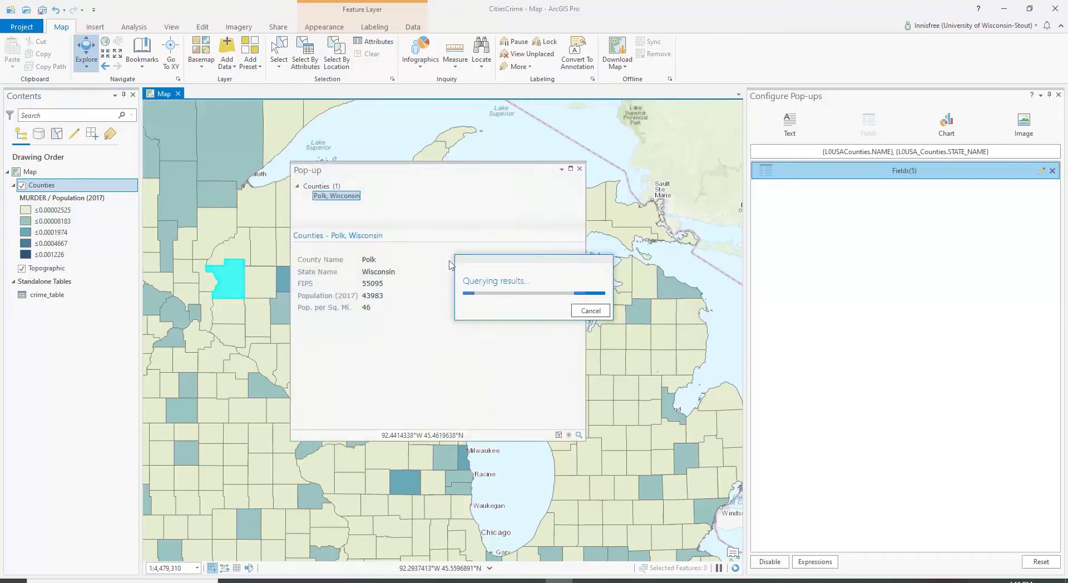
click(314, 186)
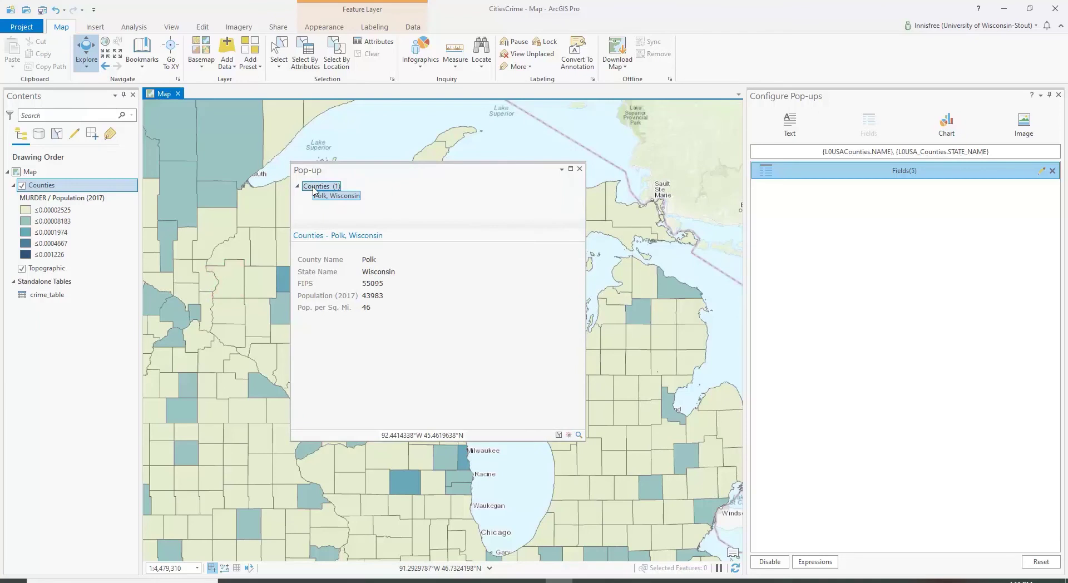
click(327, 197)
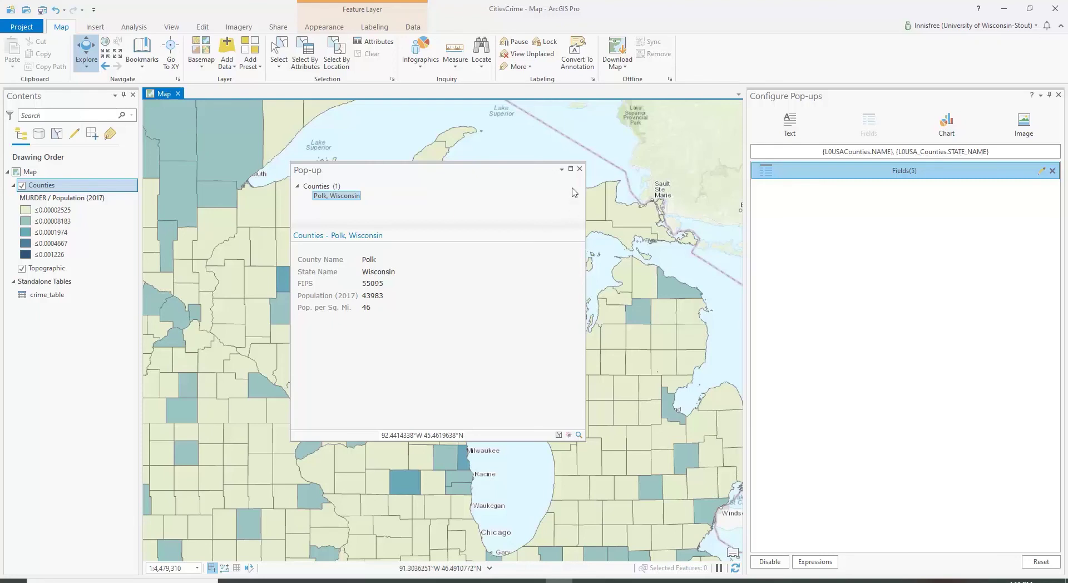
click(579, 169)
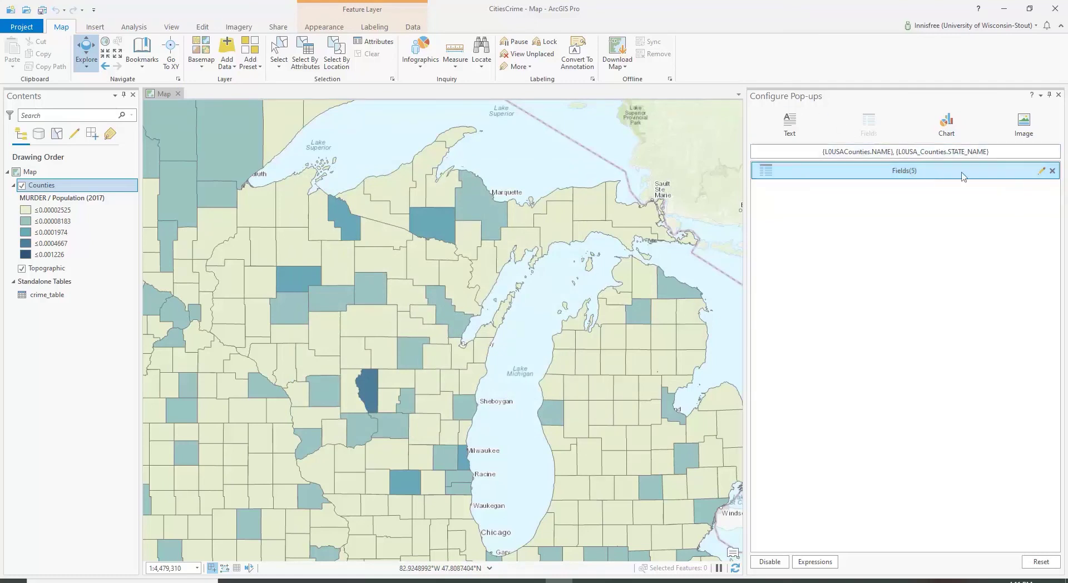
Review which county and crime_table fields the pop-up's Fields element is set to display
click(1042, 176)
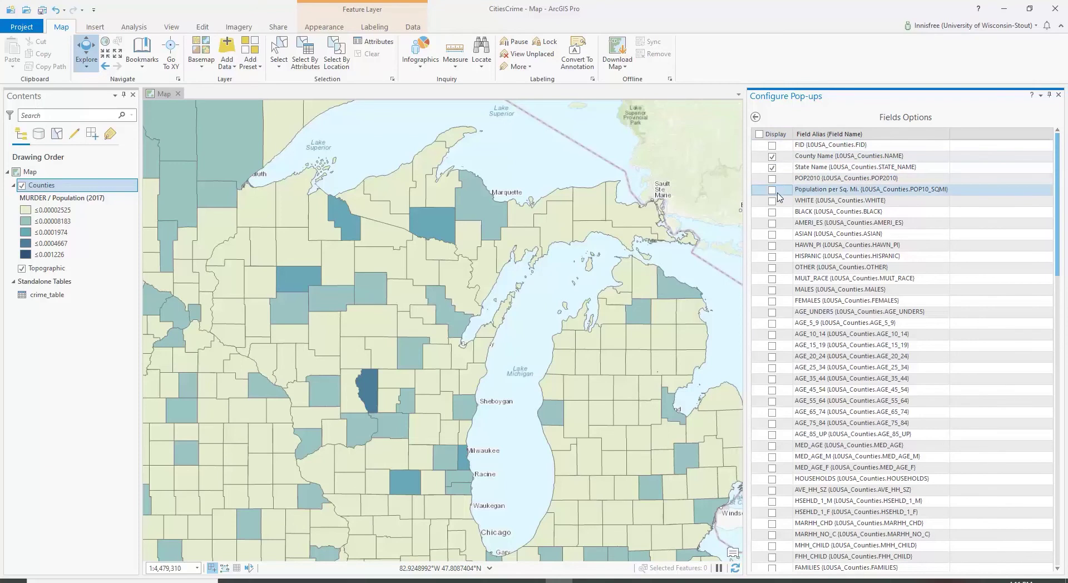
click(772, 168)
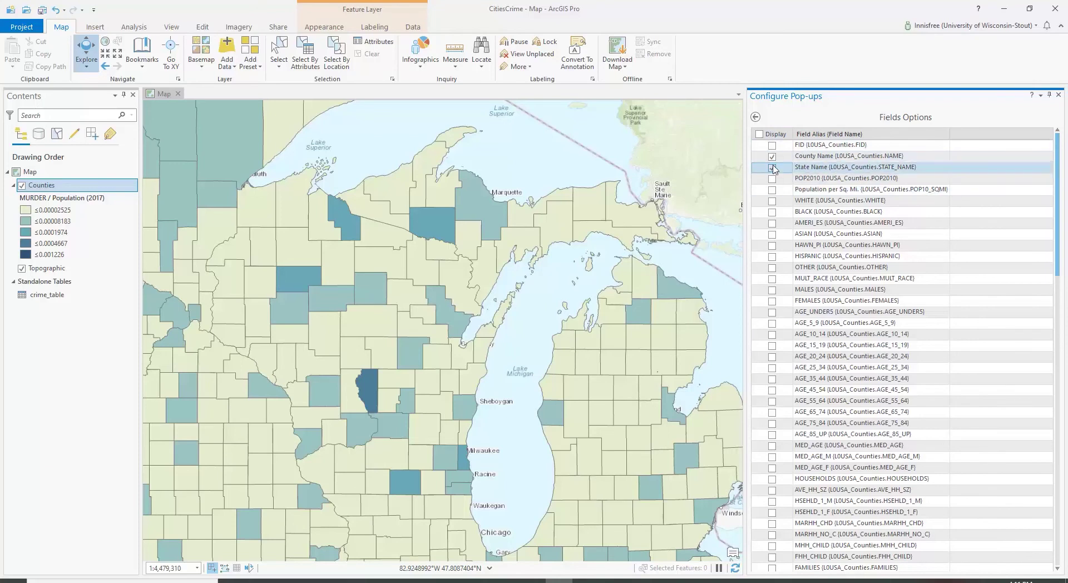
scroll(882, 267, down, 7)
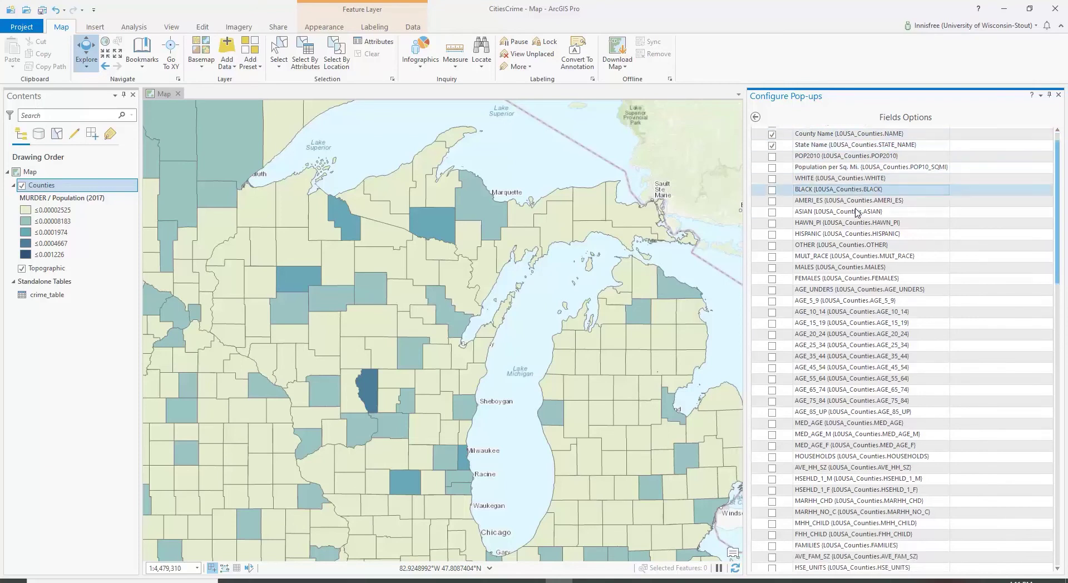
scroll(889, 303, down, 5)
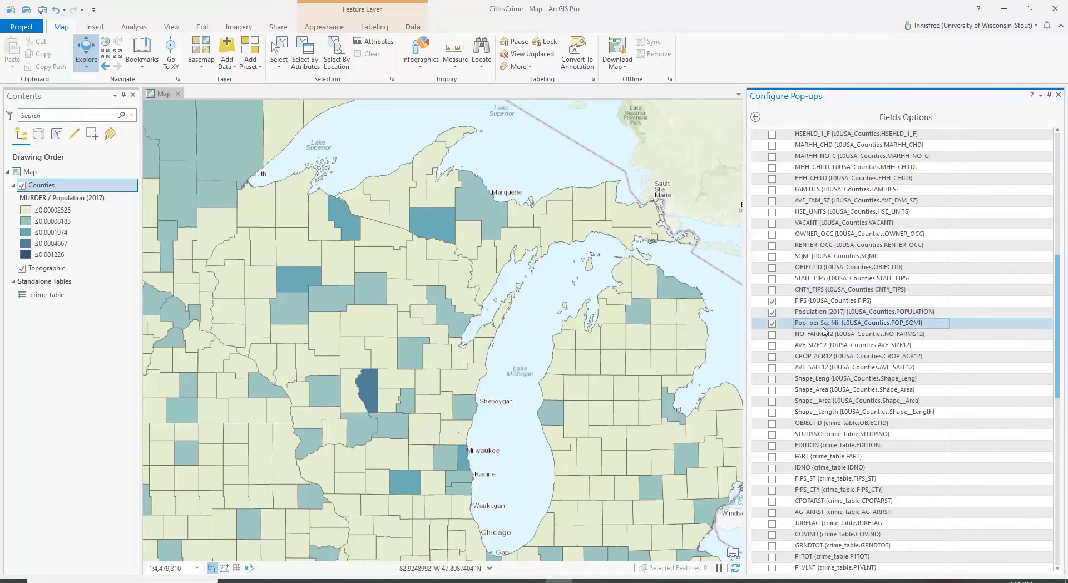
scroll(868, 356, down, 5)
scroll(893, 445, down, 10)
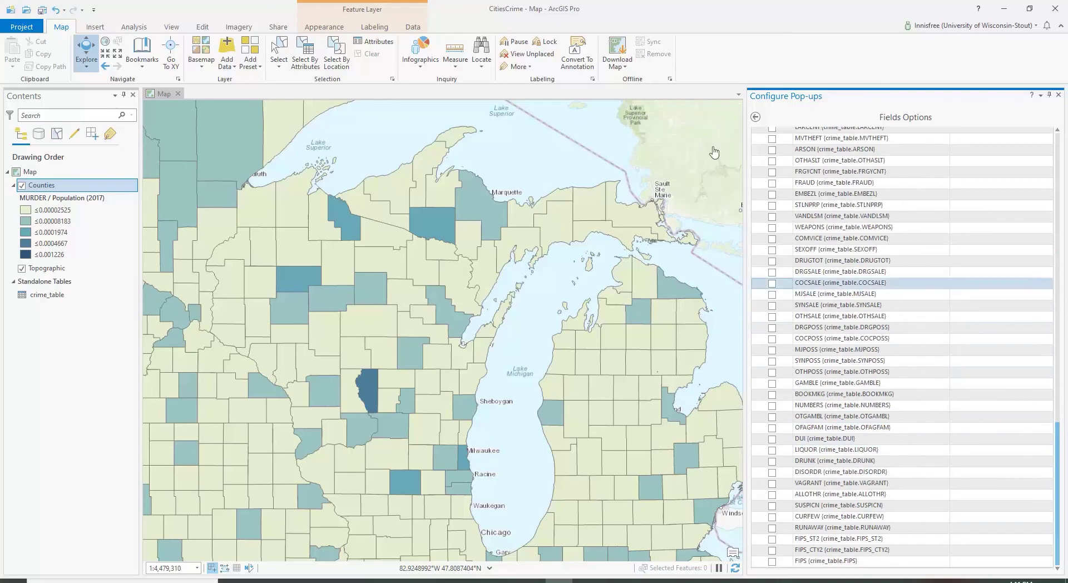
click(755, 117)
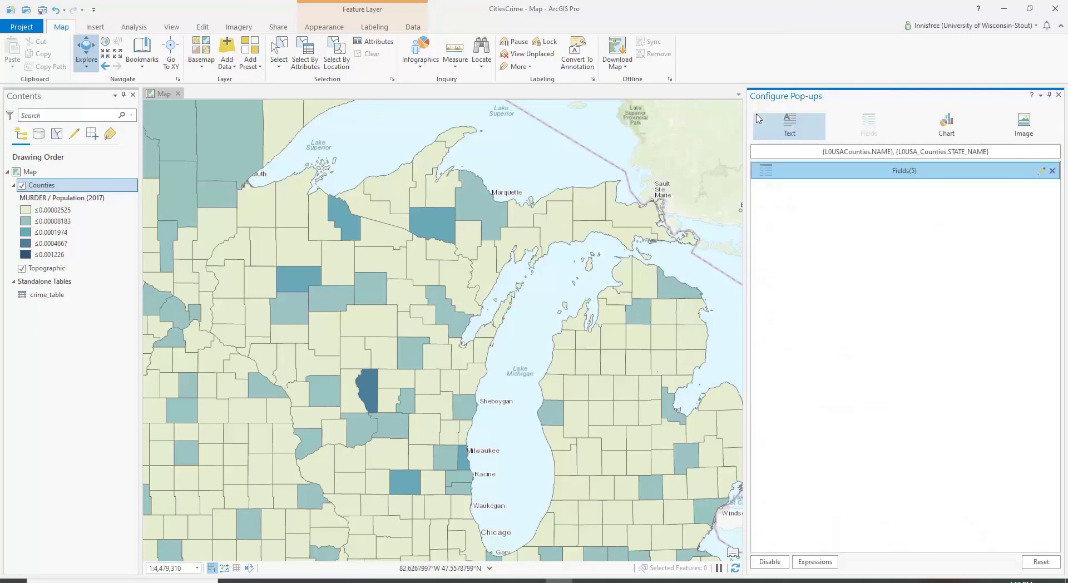
Replace the Fields element in the Counties pop-up with a Text element
click(1052, 171)
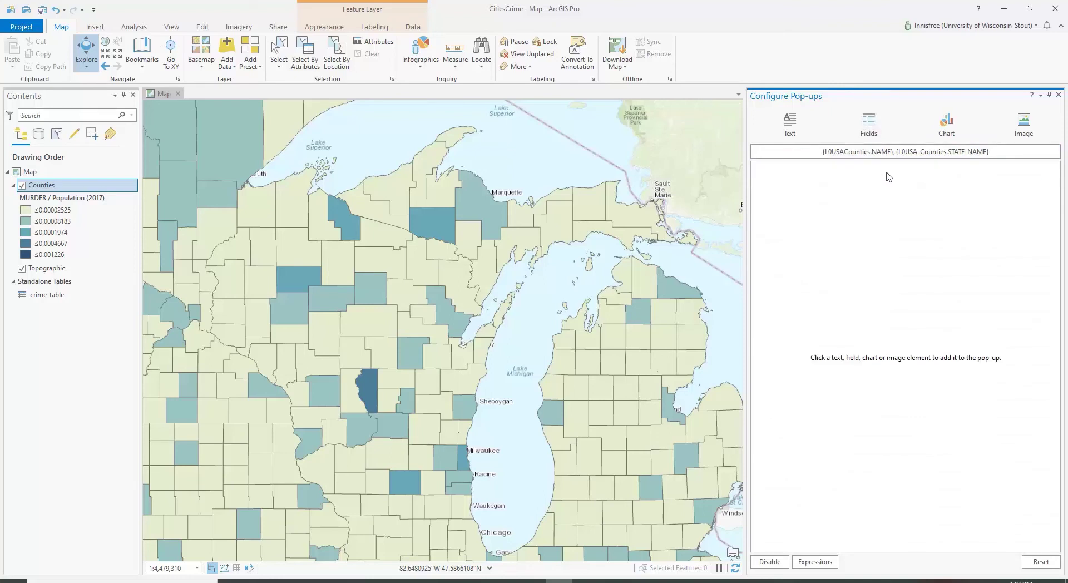
click(787, 124)
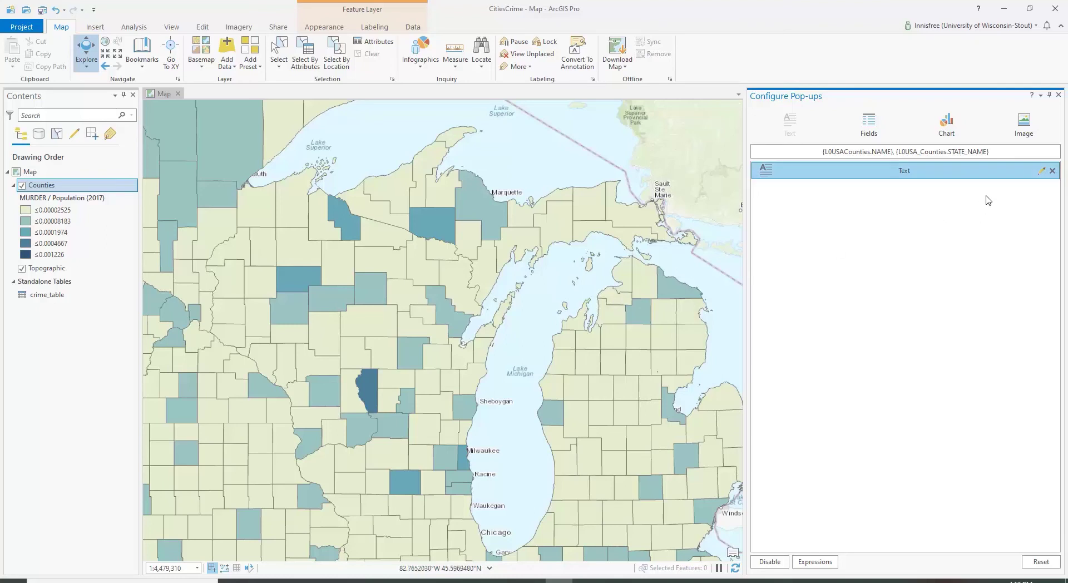
Open the pop-up's Text element for editing and look through the county and crime_table fields that can be inserted
click(1043, 172)
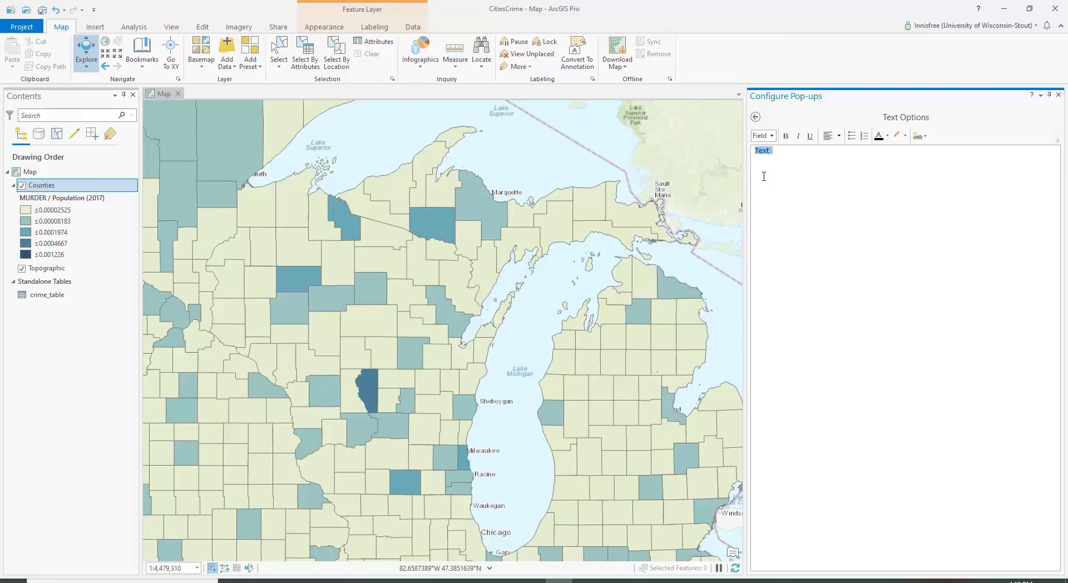
text(In 201)
click(771, 136)
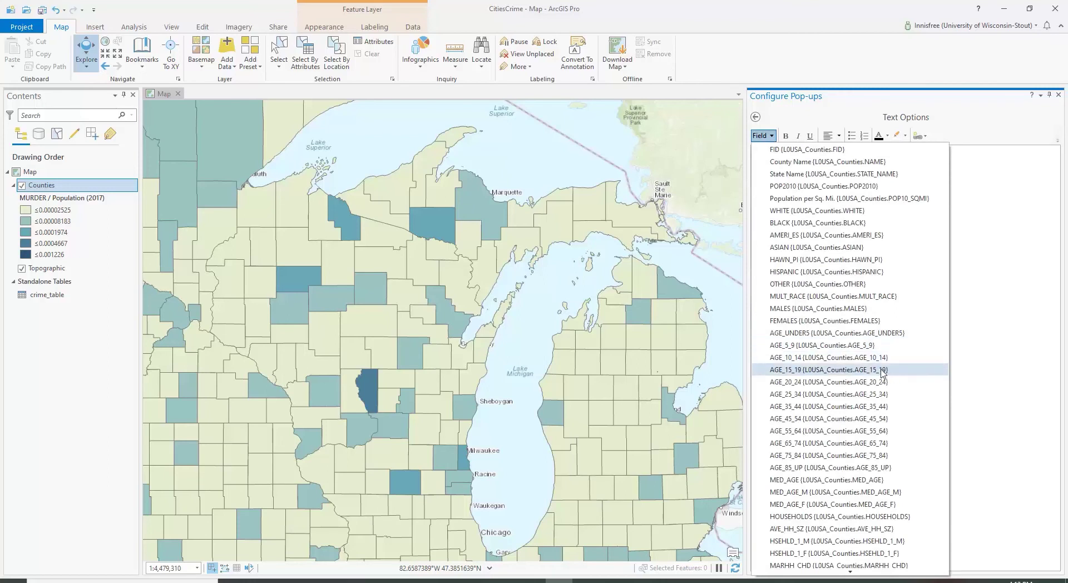
scroll(882, 372, down, 10)
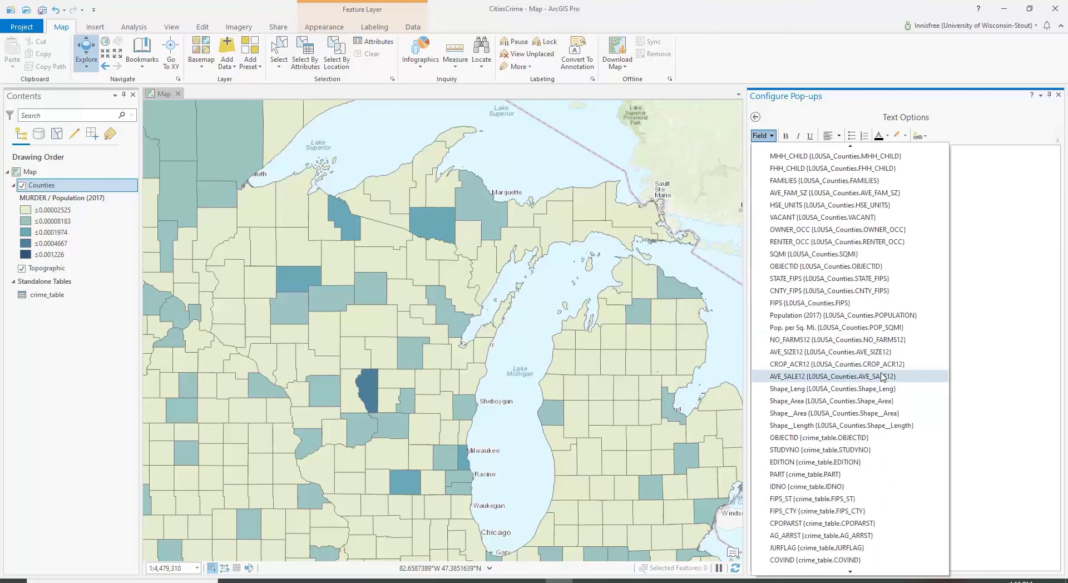
scroll(883, 377, down, 18)
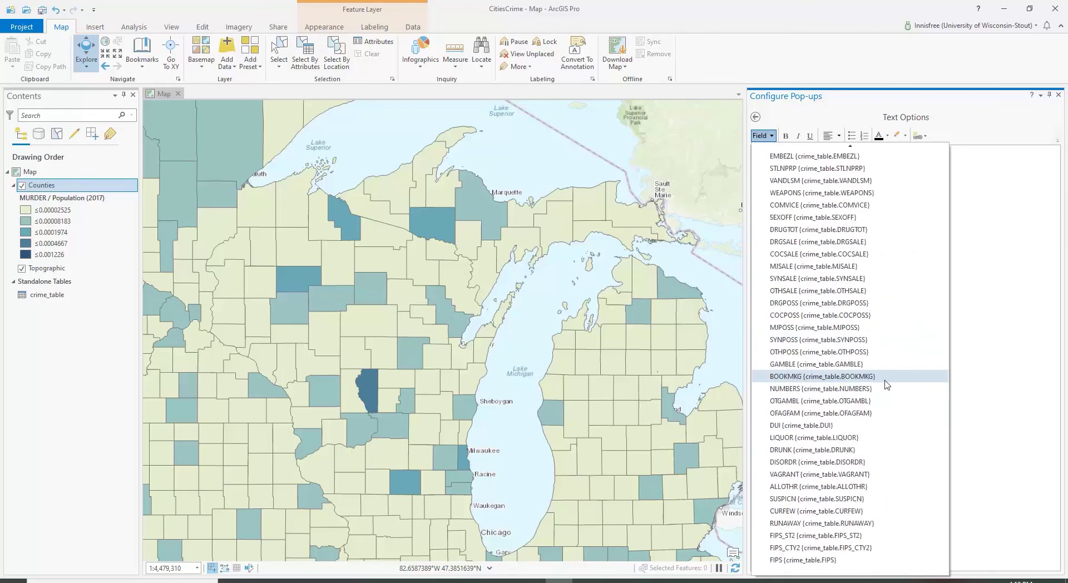
scroll(884, 386, up, 15)
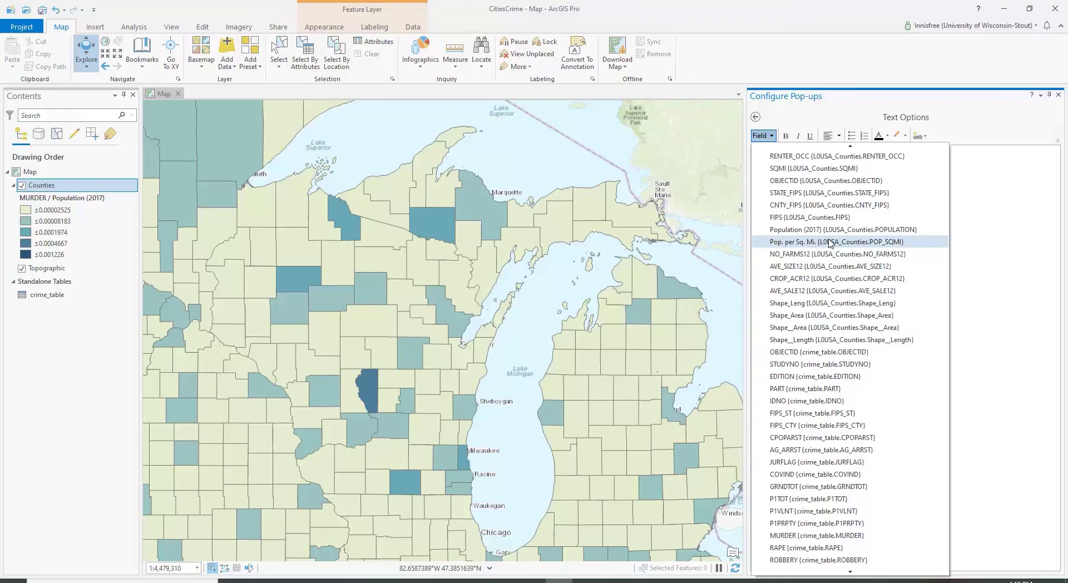
scroll(829, 242, up, 14)
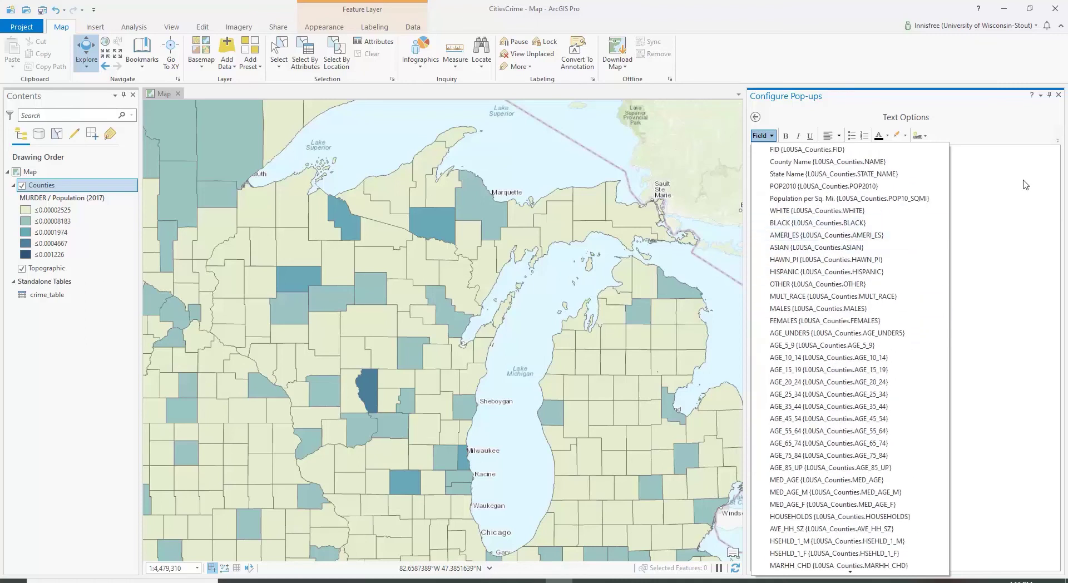
click(856, 176)
Start the pop-up text with "In 2017 the population of" followed by the County Name field
text(In 201)
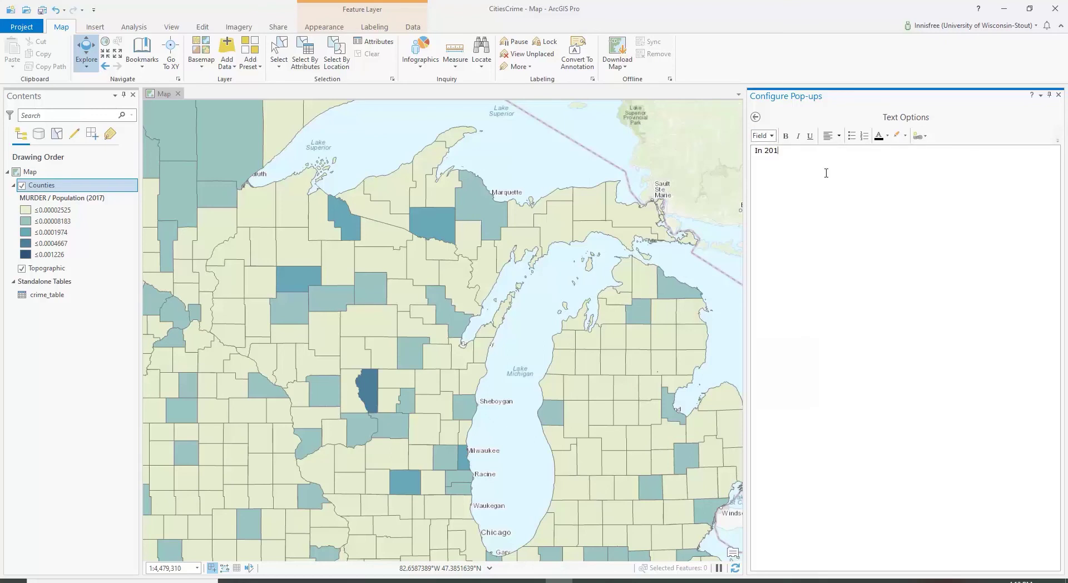
text(7 te)
key(BackSpace)
text(he population of)
click(772, 137)
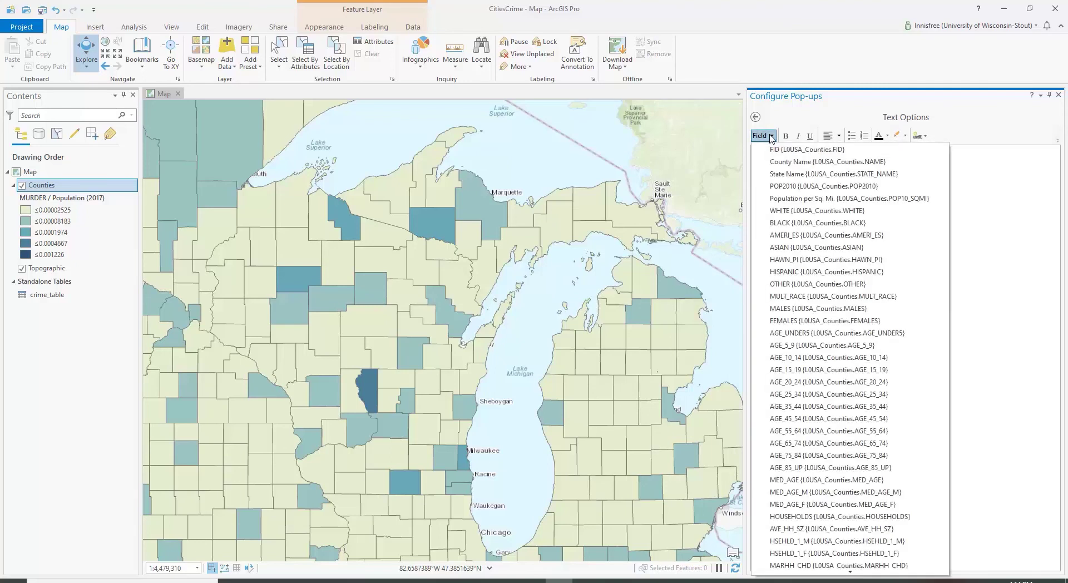
click(790, 161)
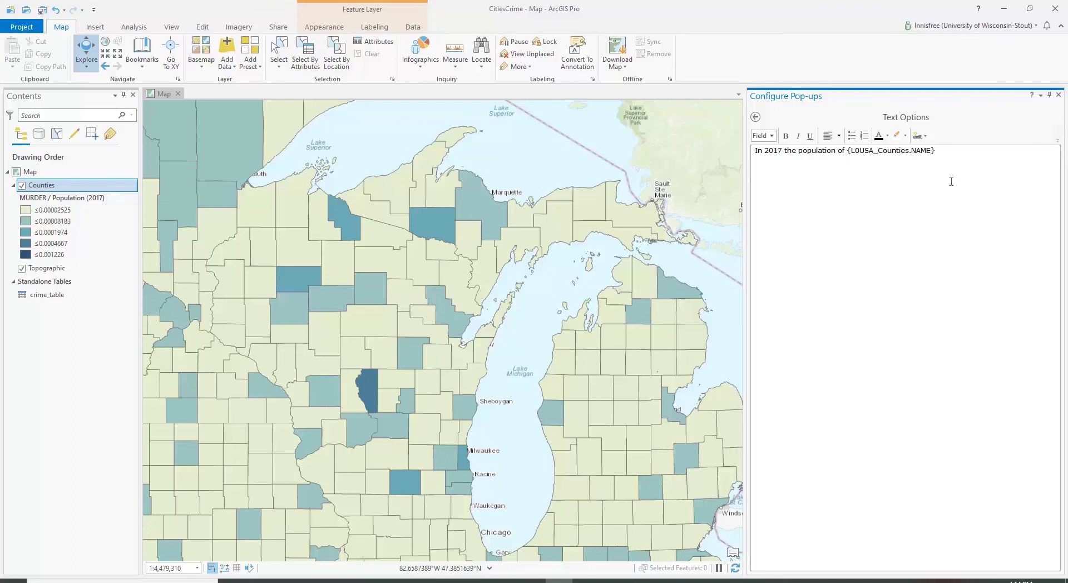
Continue the pop-up sentence with "County was" followed by the Population (2017) field
text(County was)
click(763, 136)
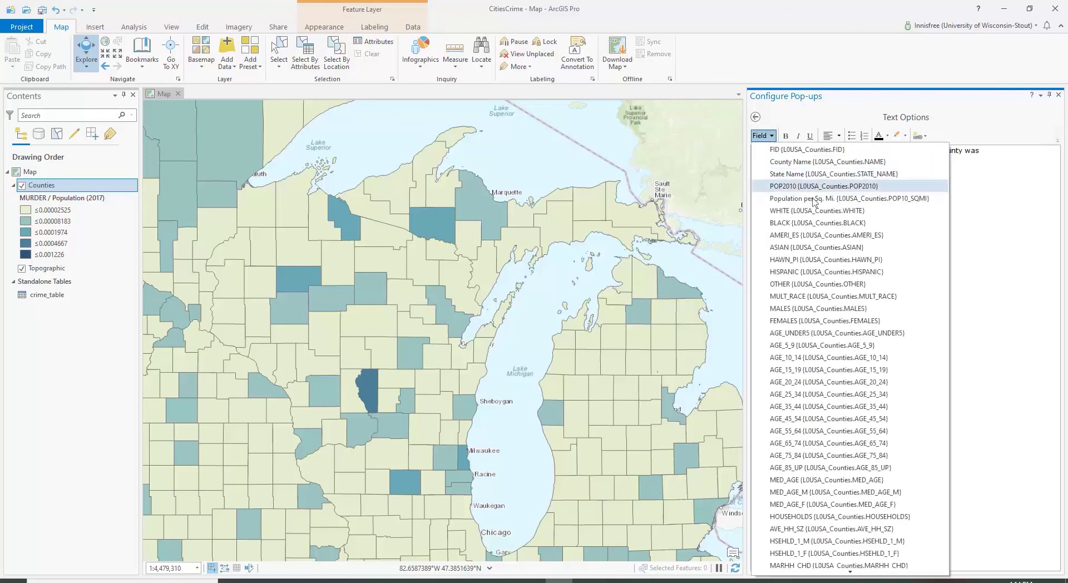
scroll(820, 239, down, 5)
scroll(823, 254, down, 5)
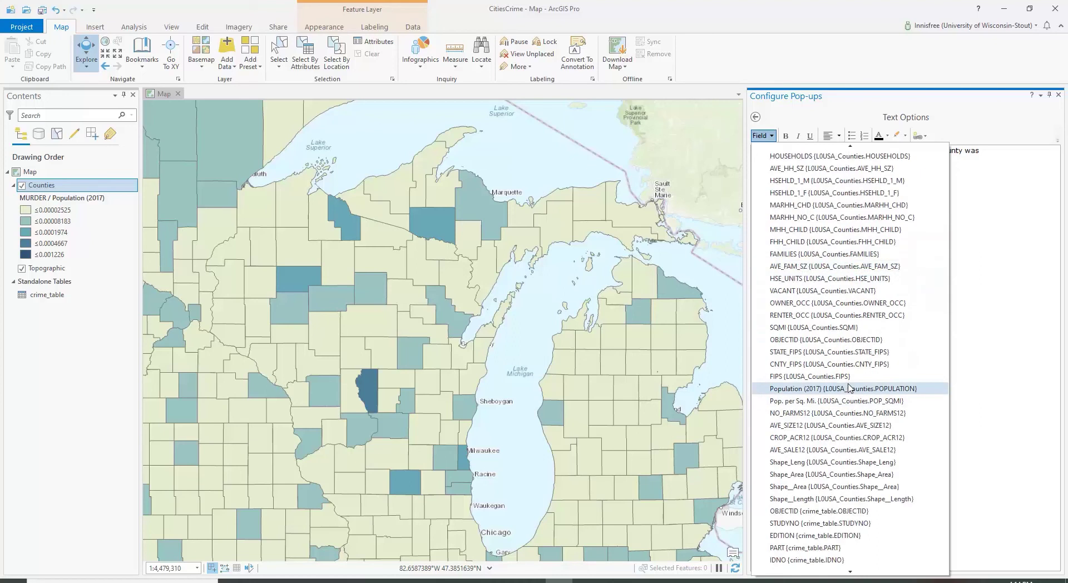
click(851, 389)
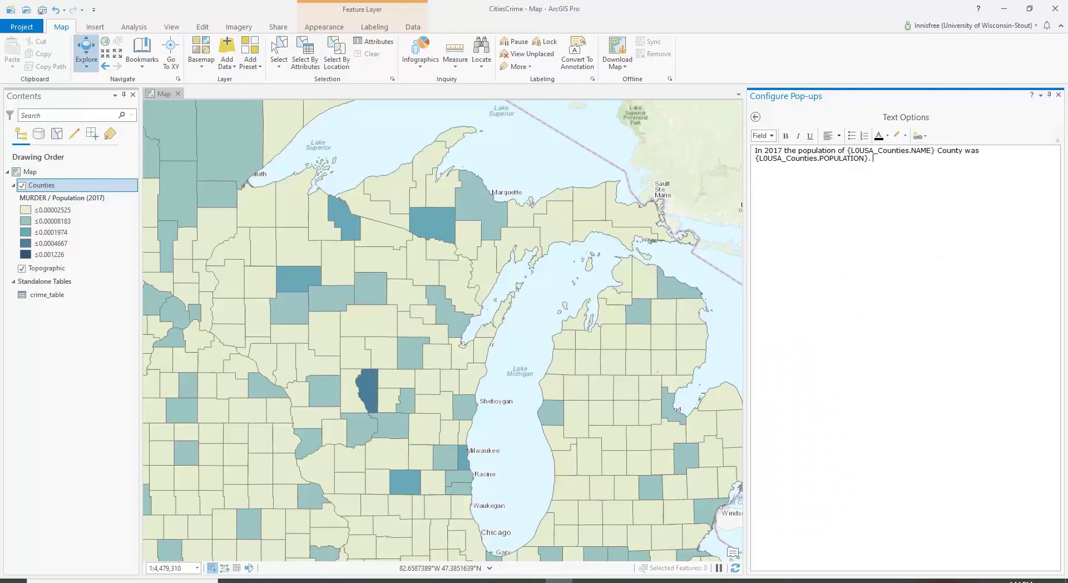
Finish the text with "There were", the Pop. per Sq. Mi. field and "people per square mile.", and return to the element list
text(. There w)
click(773, 136)
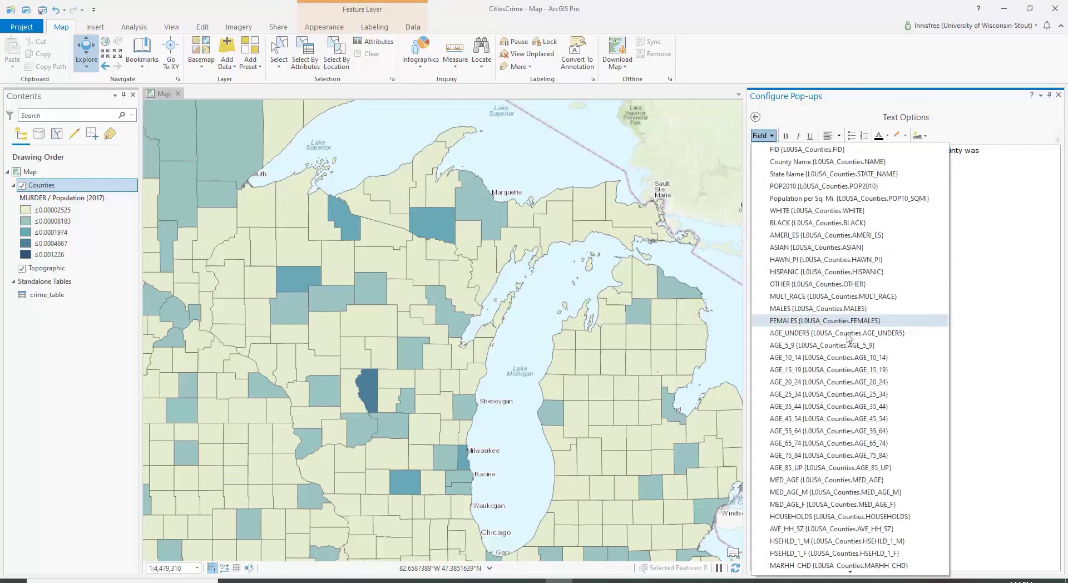
scroll(834, 370, down, 5)
scroll(846, 430, down, 2)
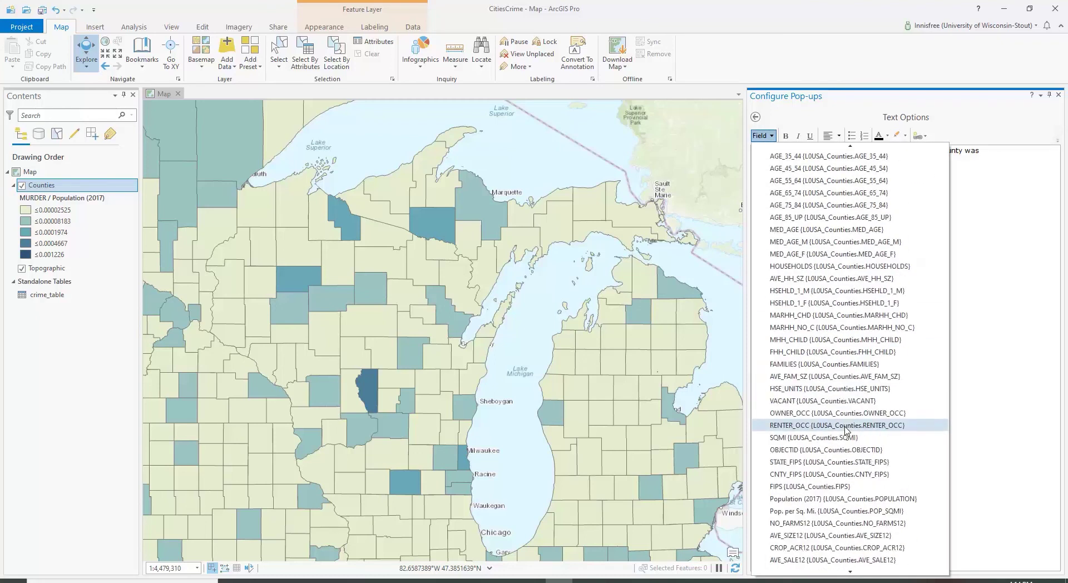
click(842, 511)
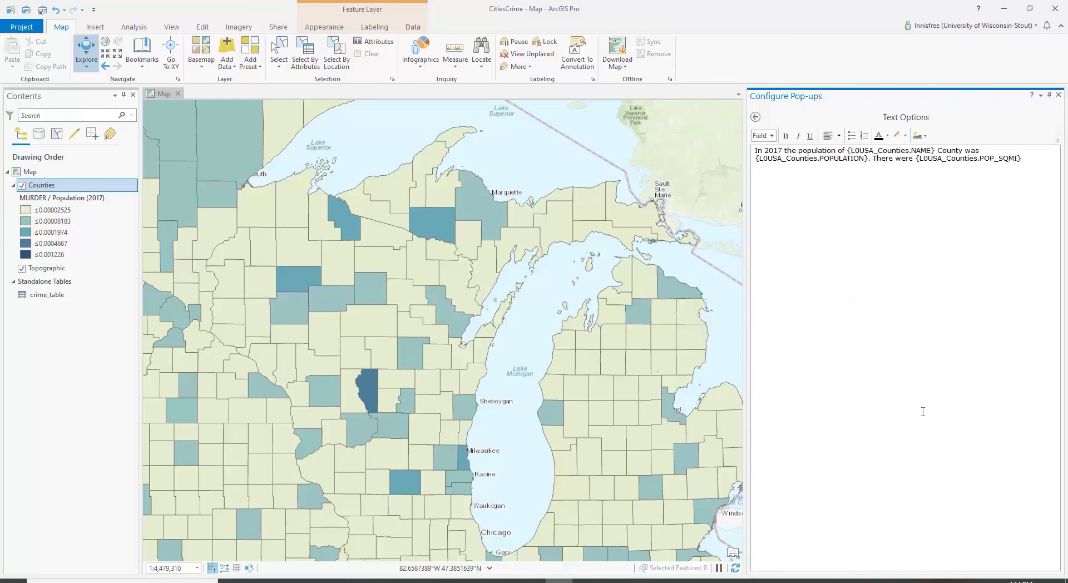
text(people per square mile.)
click(758, 118)
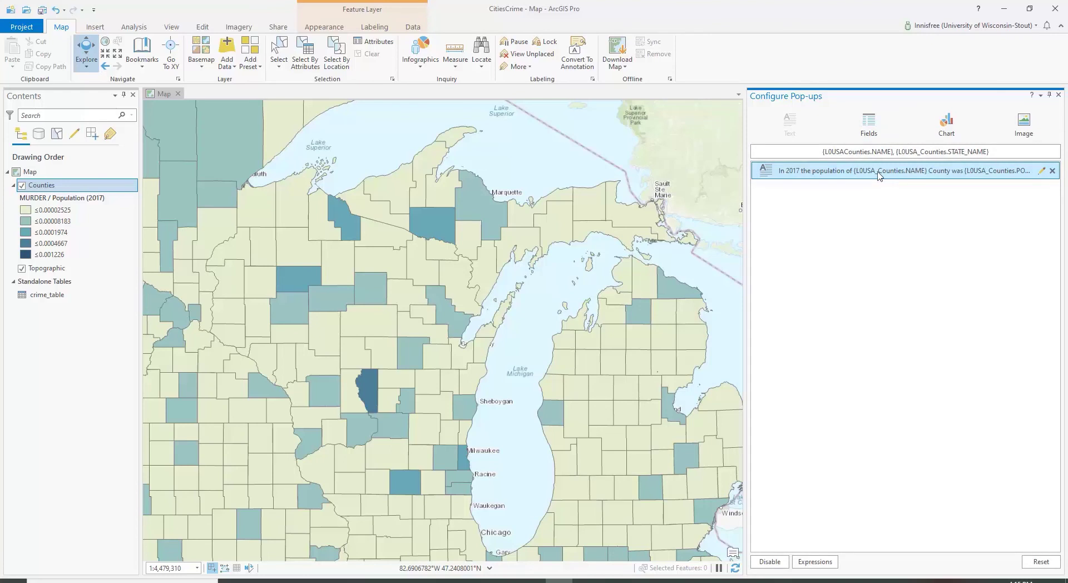
Check the custom text in the pop-up of Lincoln County, Wisconsin
click(376, 296)
click(377, 297)
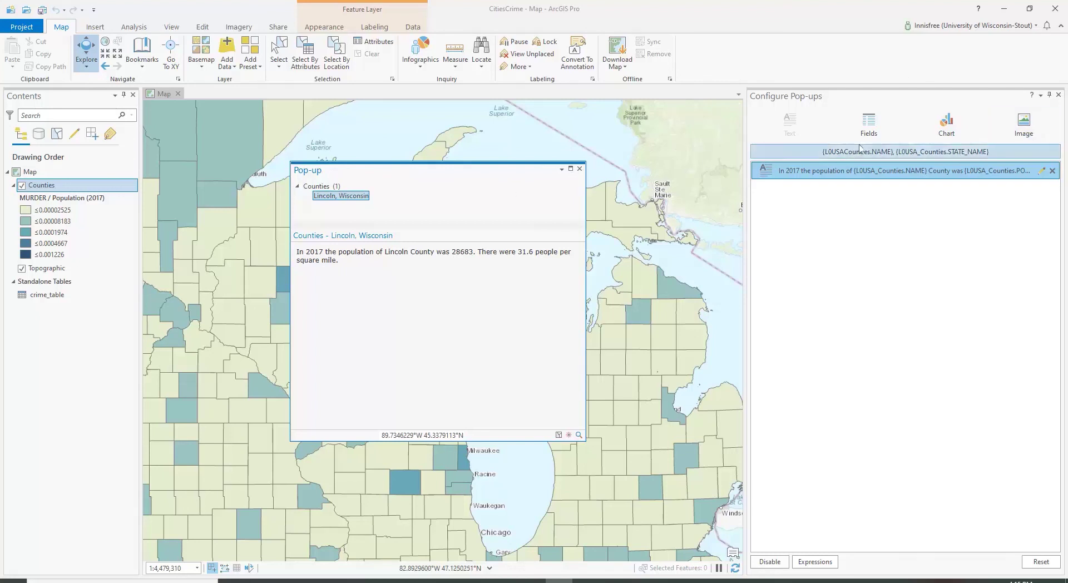
Add an Image element to the Counties pop-up and look through its title, caption and source options
click(1025, 124)
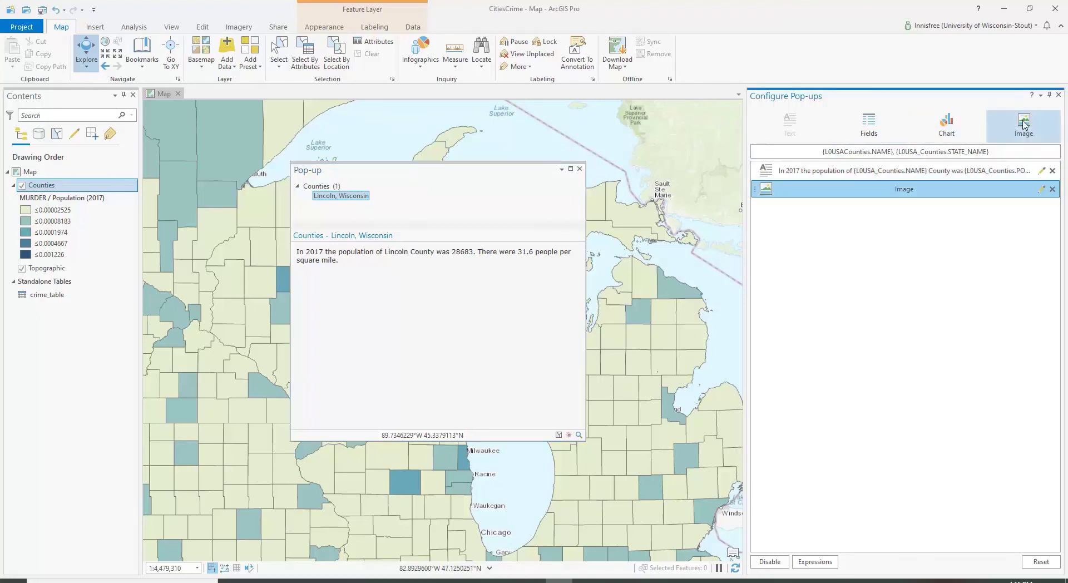
click(1041, 190)
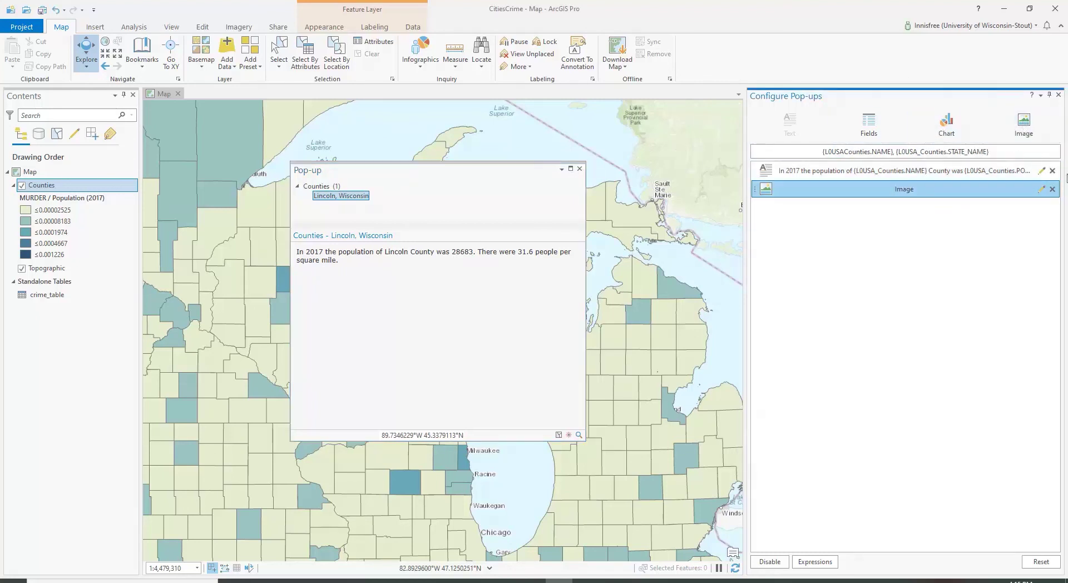
click(1041, 190)
click(771, 136)
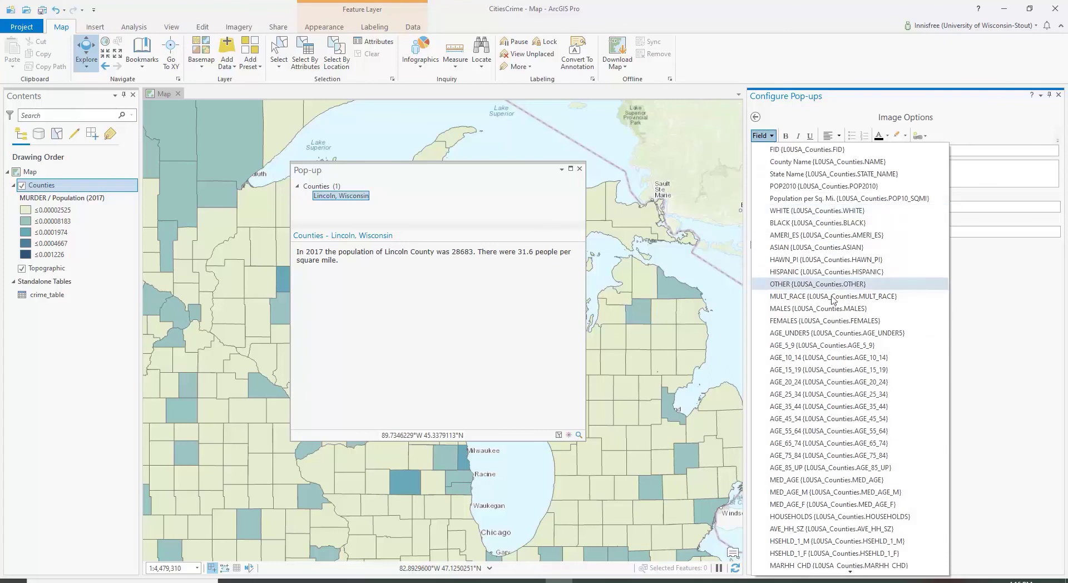
scroll(832, 223, down, 10)
click(969, 131)
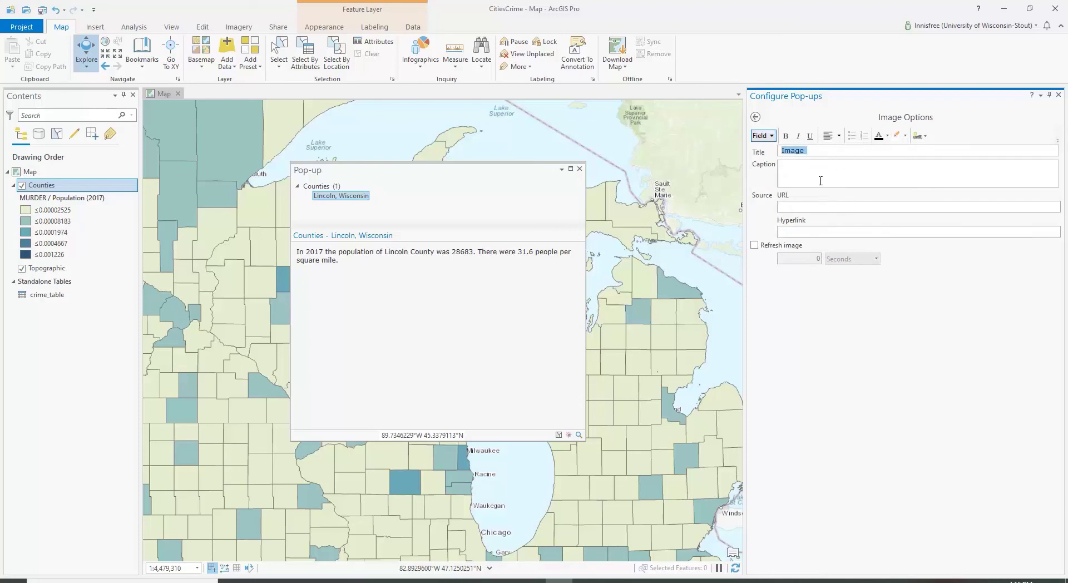
click(781, 150)
click(763, 135)
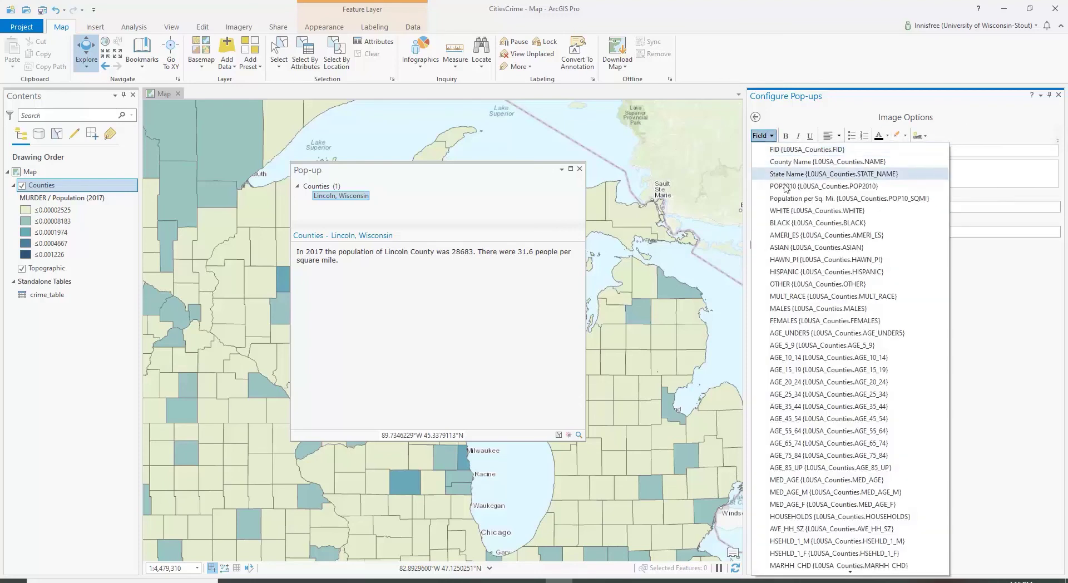
click(955, 124)
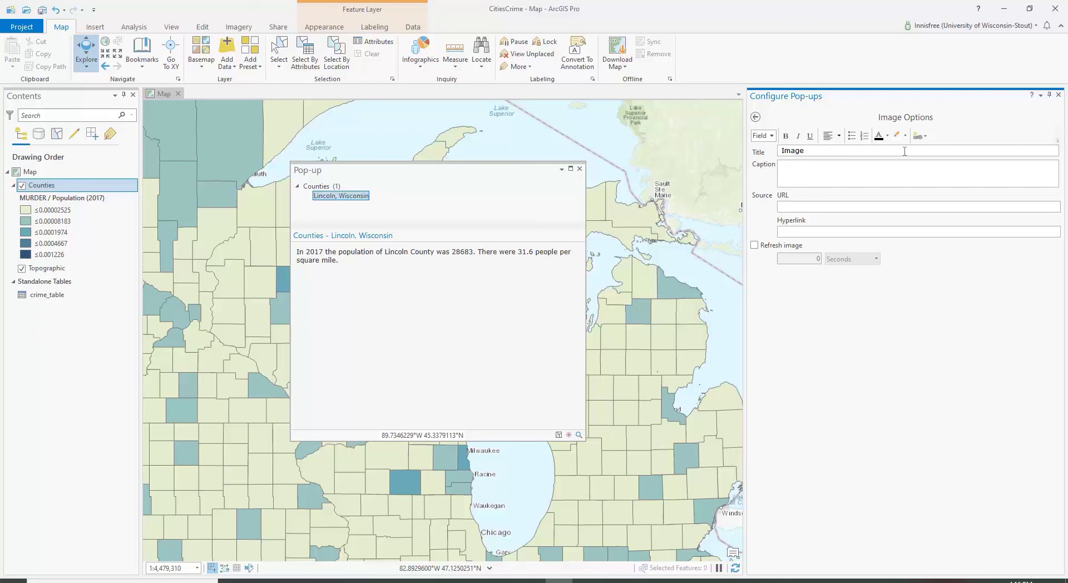
click(926, 137)
key(Escape)
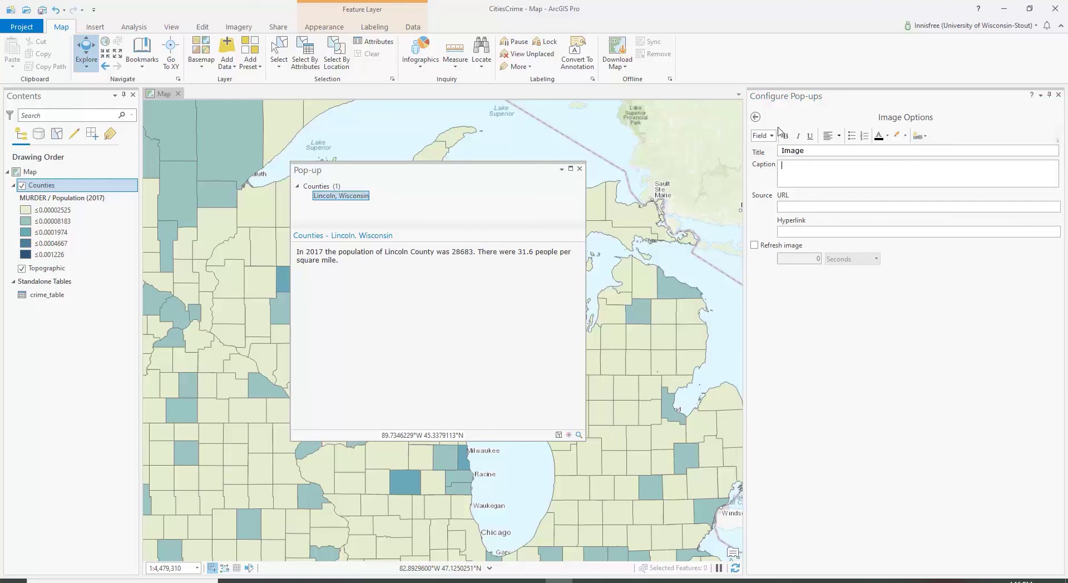
click(756, 119)
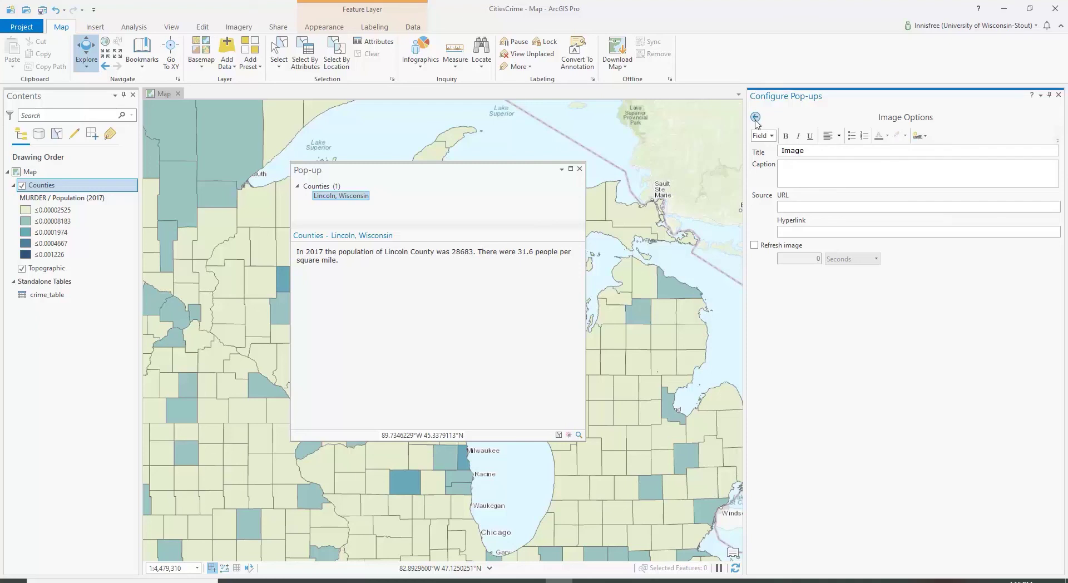
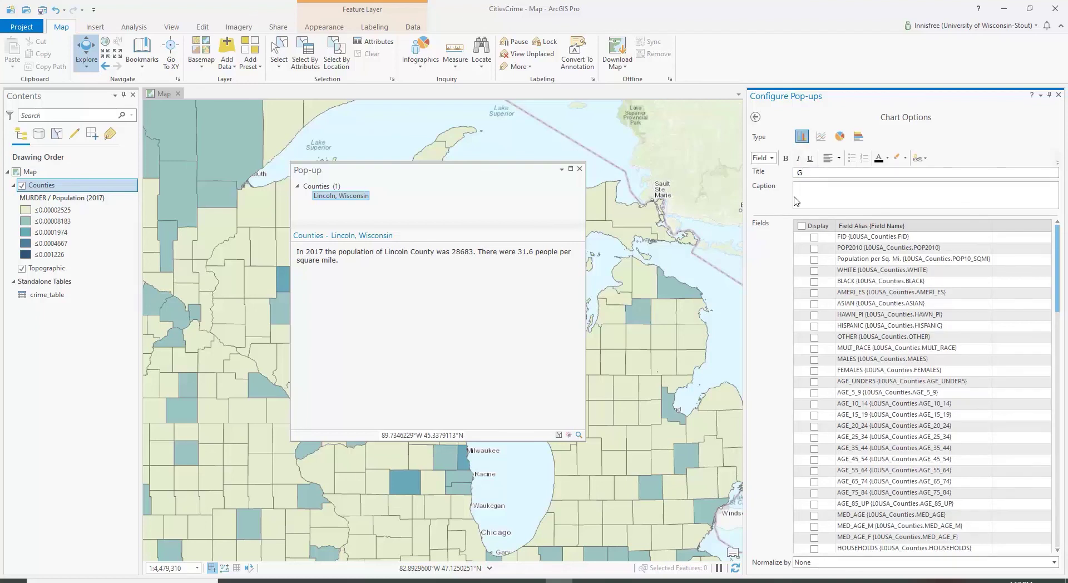
Configure the pop-up chart as a horizontal bar chart titled Gender Balance that displays the MALES and FEMALES fields
text(nder Balance)
click(825, 190)
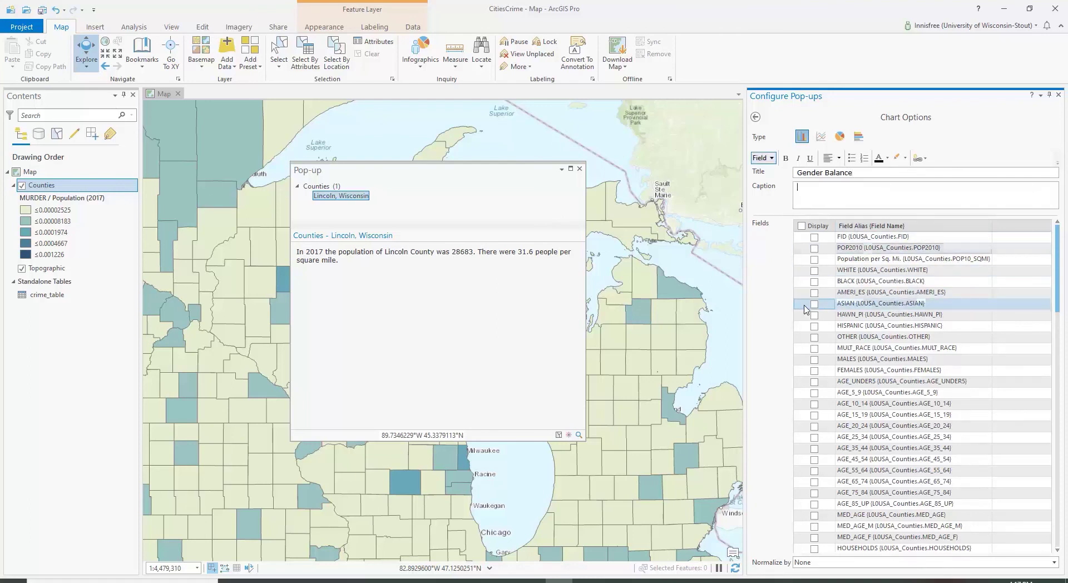
click(815, 360)
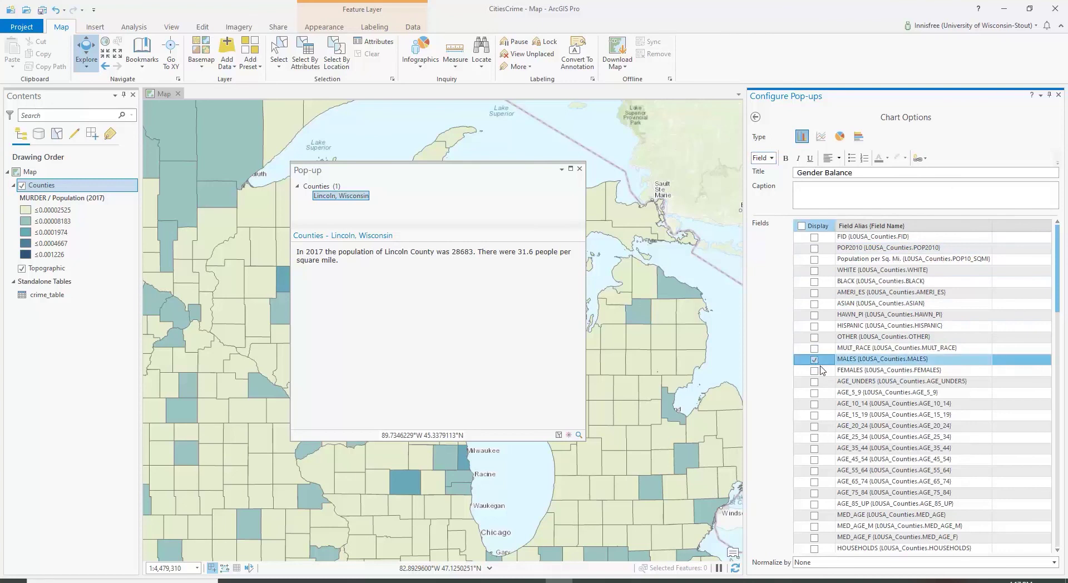
click(815, 371)
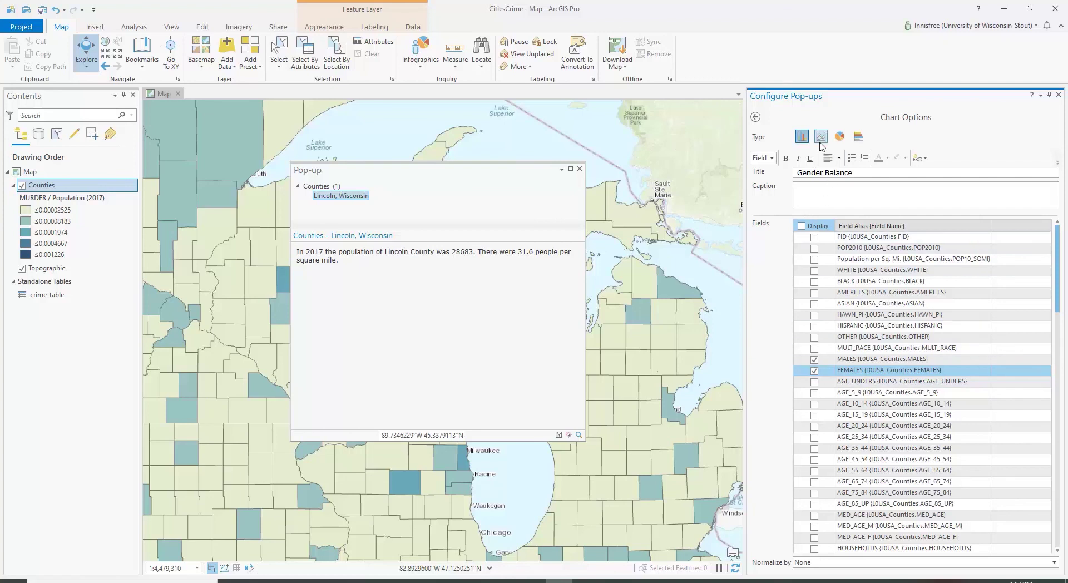
click(860, 137)
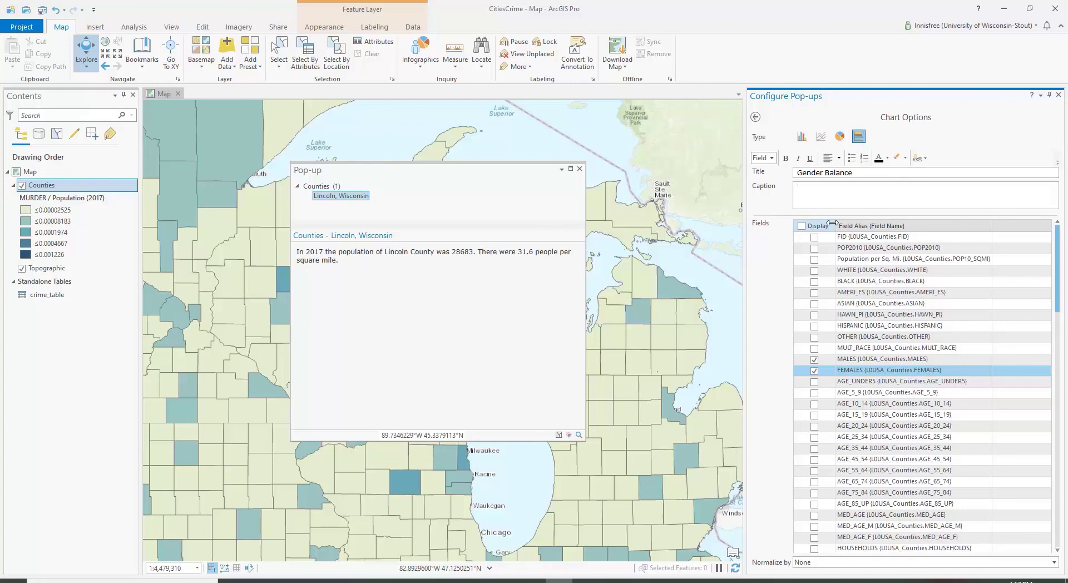
Caption the chart "There were {L0USA_Counties.MALES} males and {L0USA_Counties.FEMALES} females." and return to the element list
text(here were)
click(772, 158)
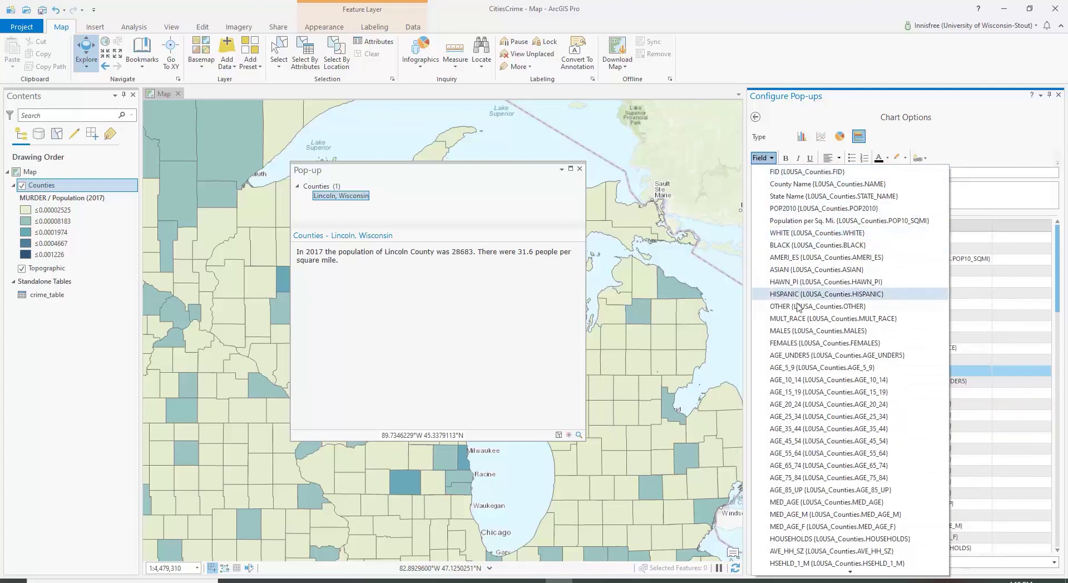
click(801, 331)
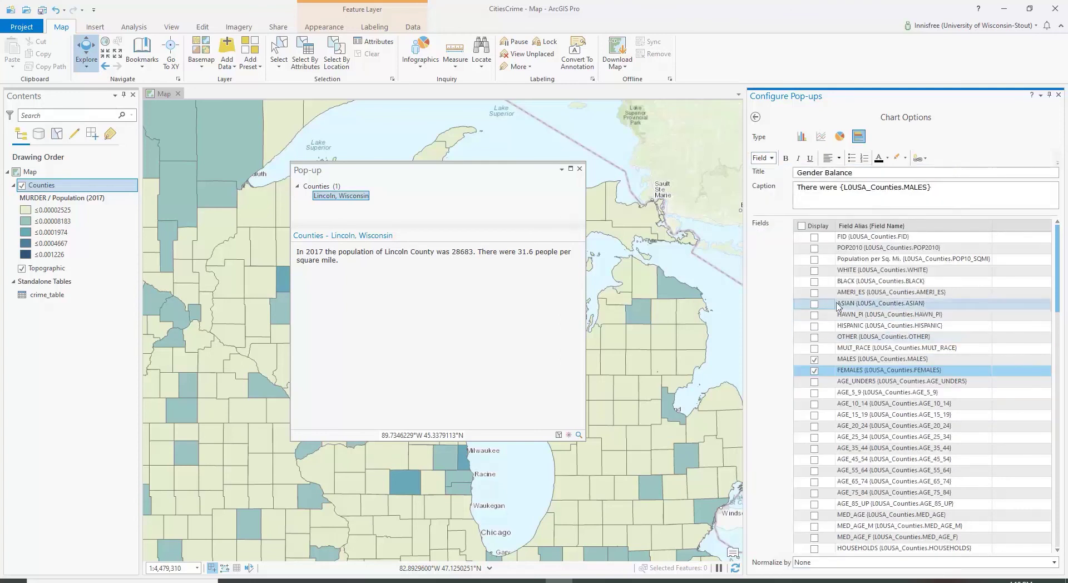
text(males and)
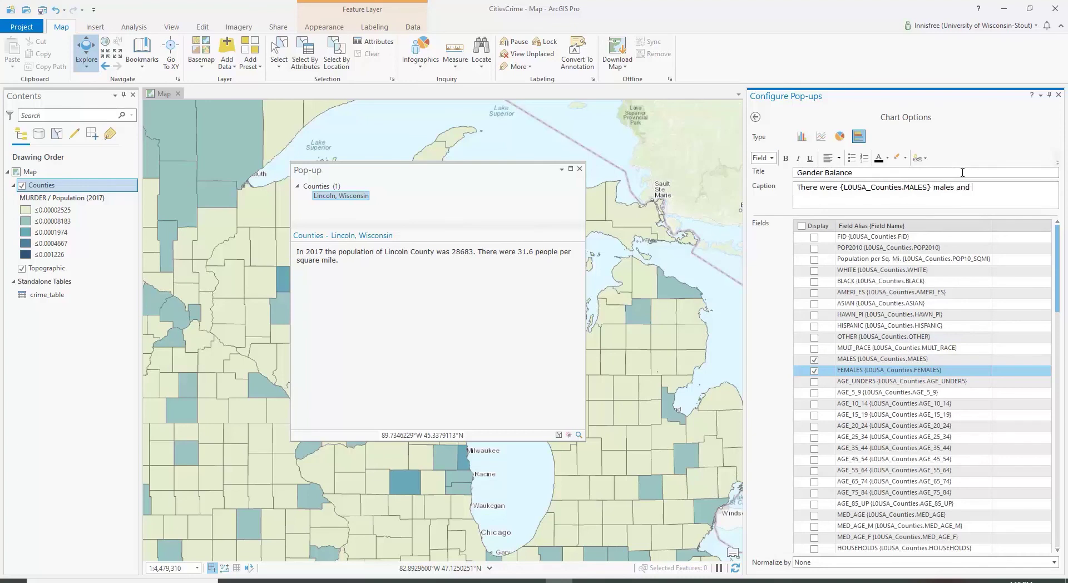
click(762, 158)
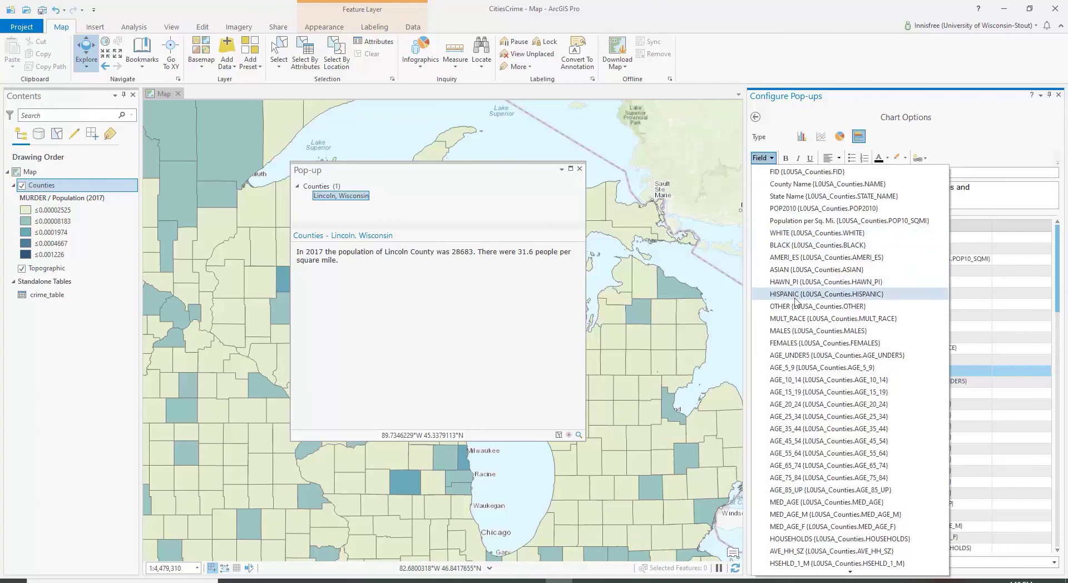
click(801, 343)
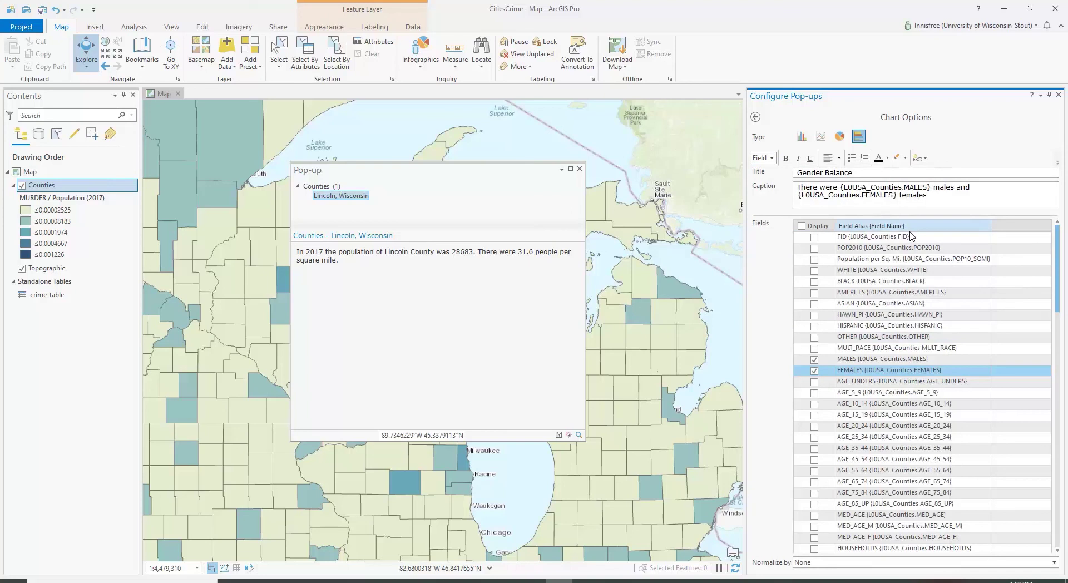
click(756, 119)
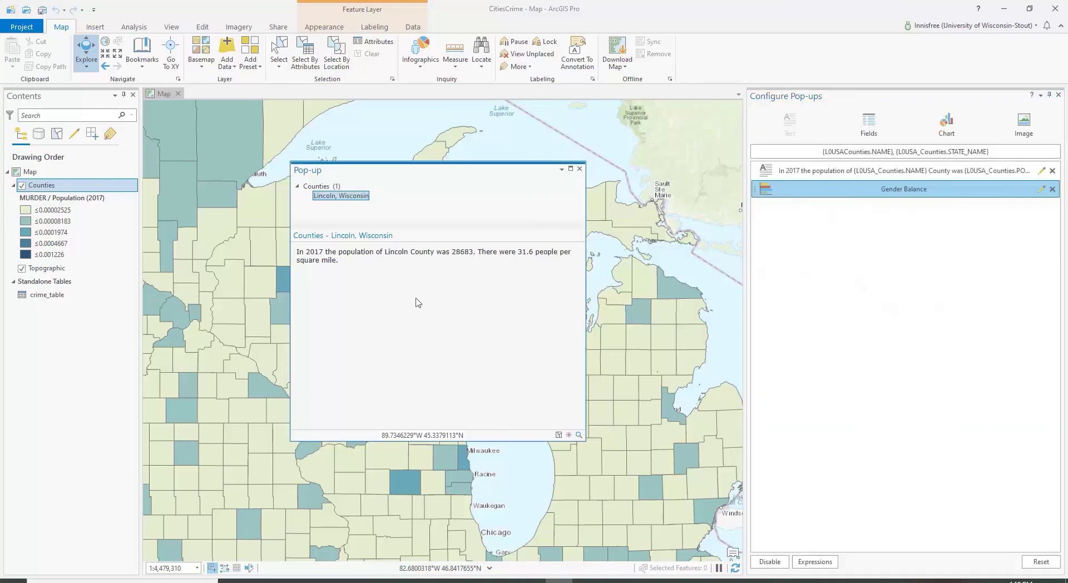
Check the Gender Balance chart and caption in the pop-up of Oneida County, Wisconsin, and save the project
click(579, 169)
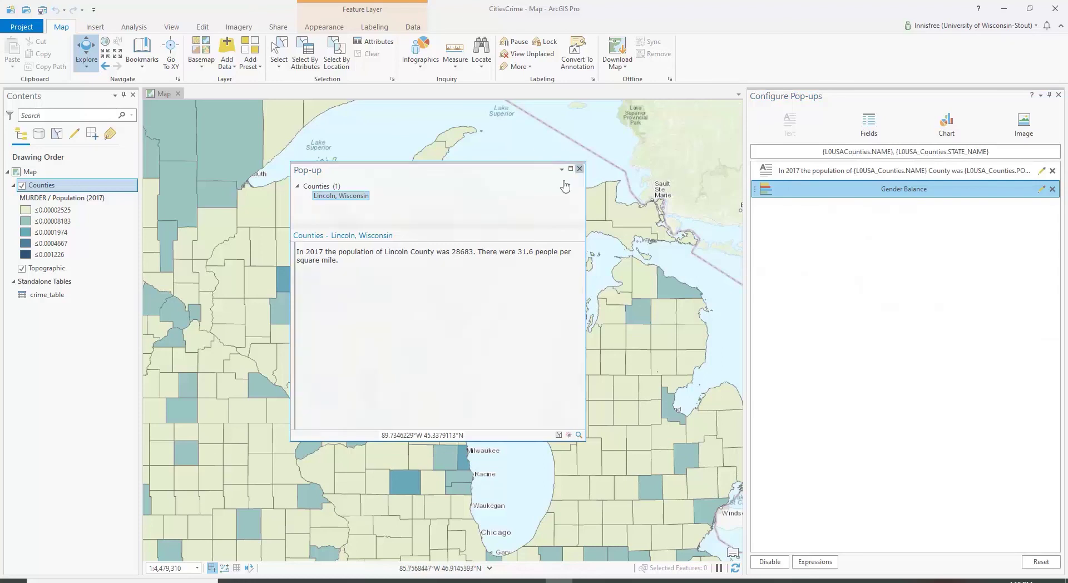
click(382, 257)
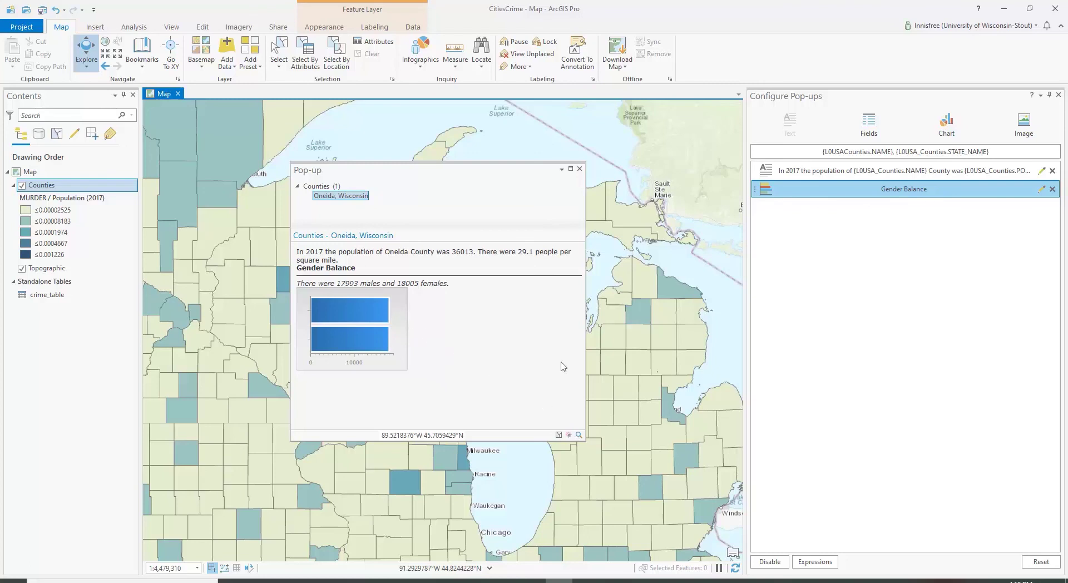
click(579, 168)
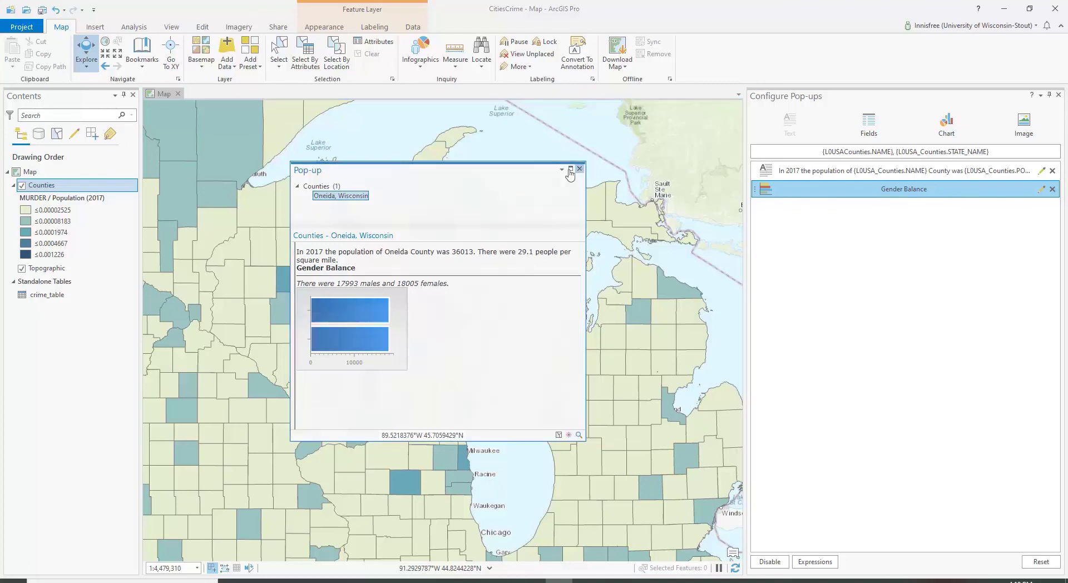
click(42, 11)
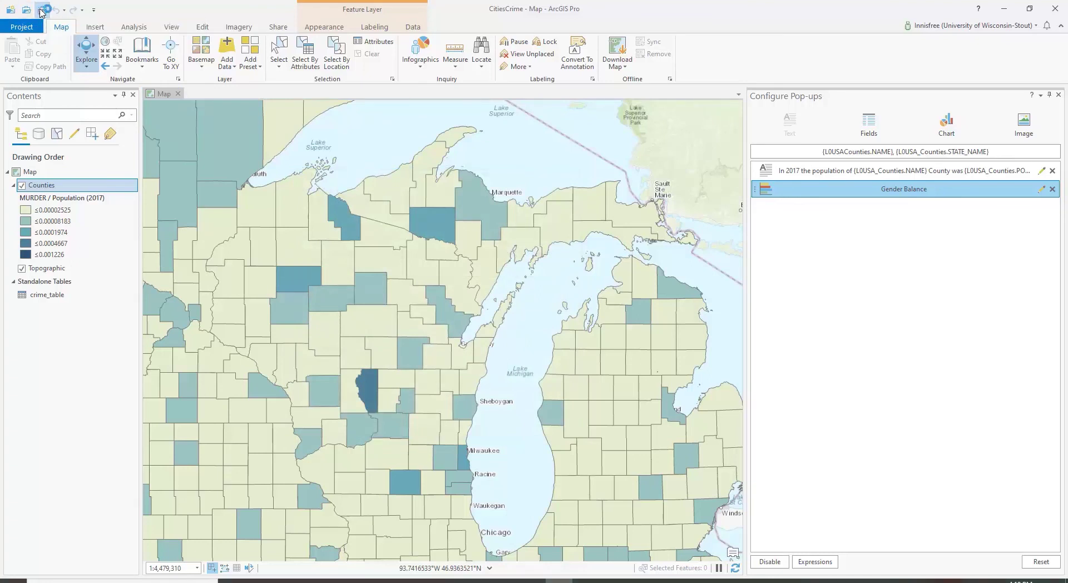